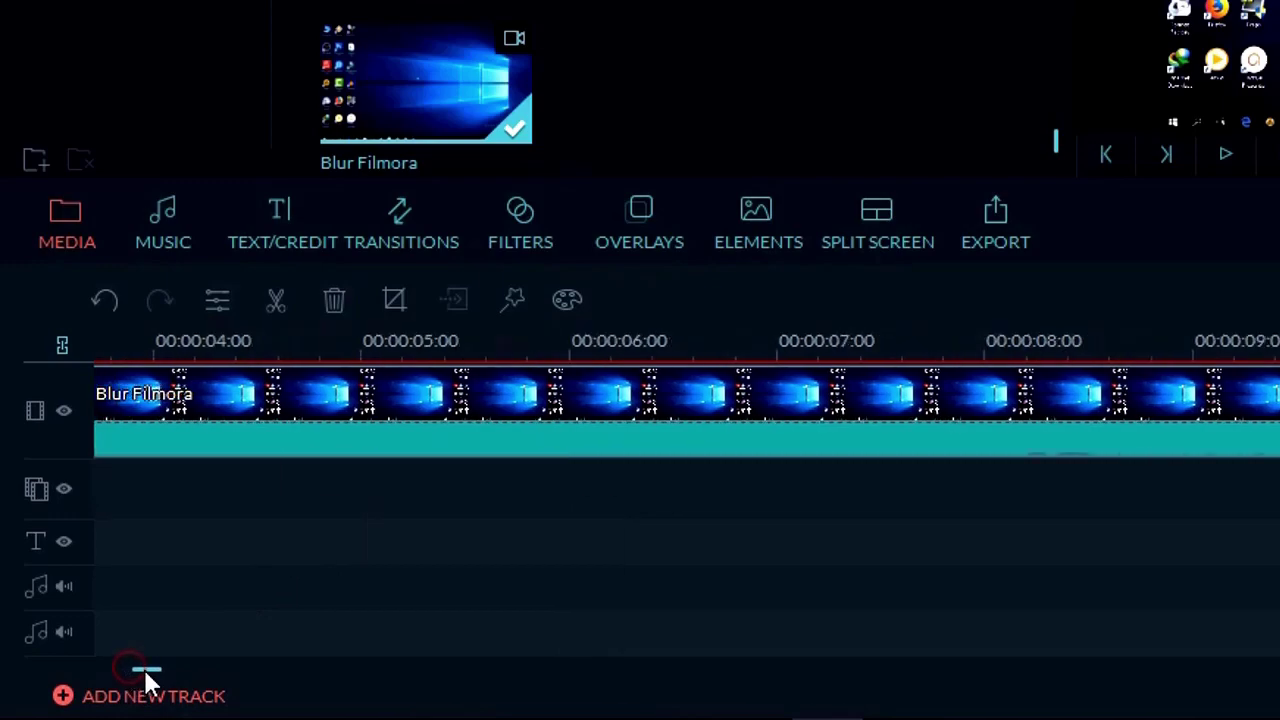
# Split the Blur Filmora clip on the timeline at 00:00:38.08 and again at 00:00:41.01
pyautogui.click(329, 348)
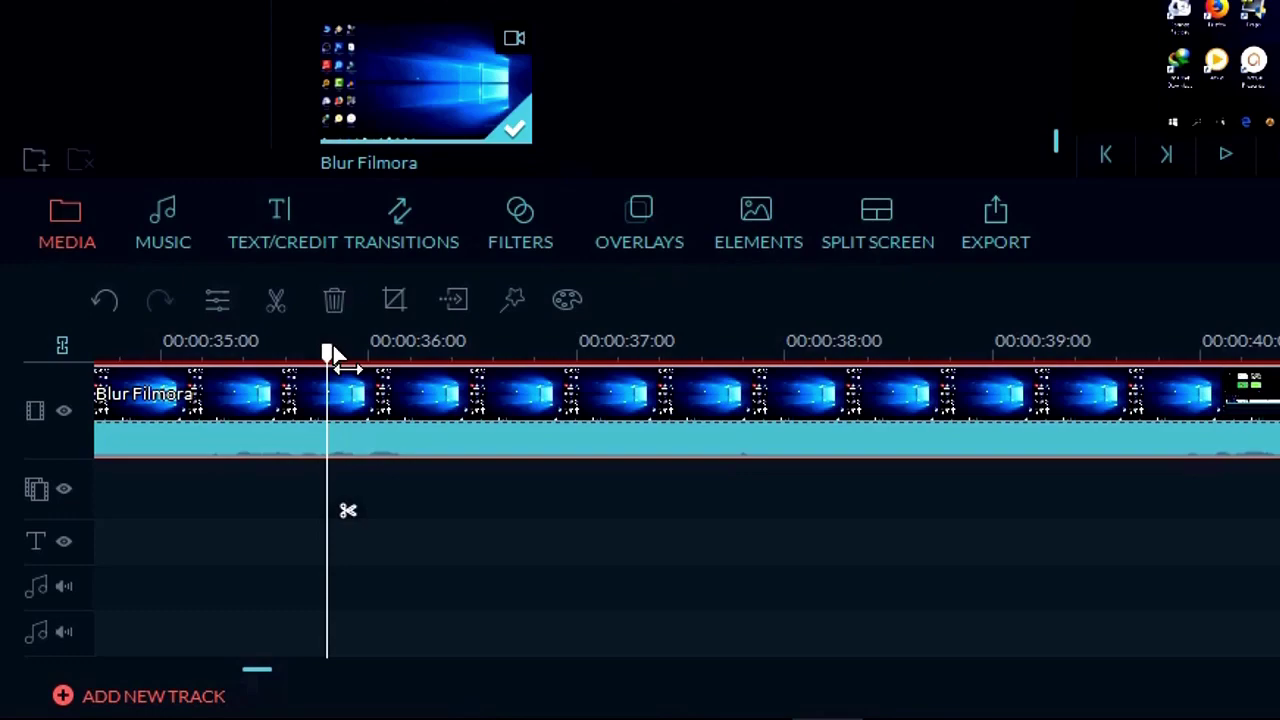
pyautogui.hotkey('ctrl', 'z')
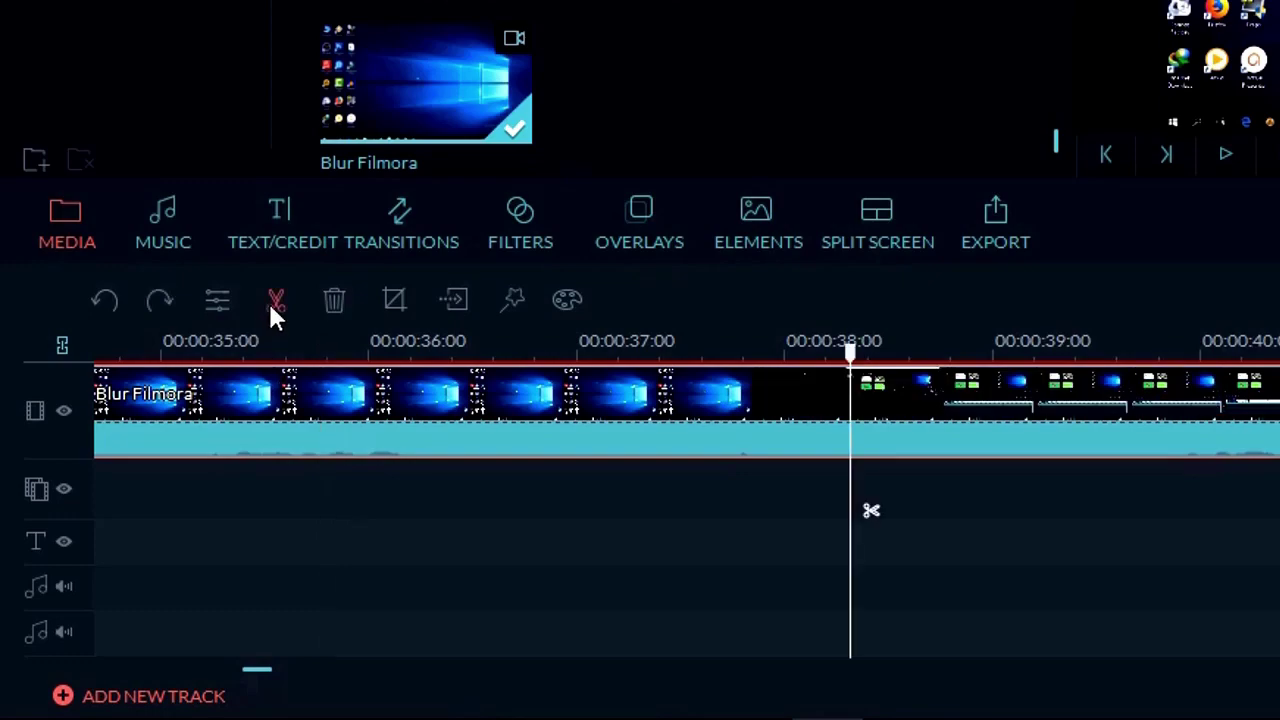
pyautogui.click(274, 302)
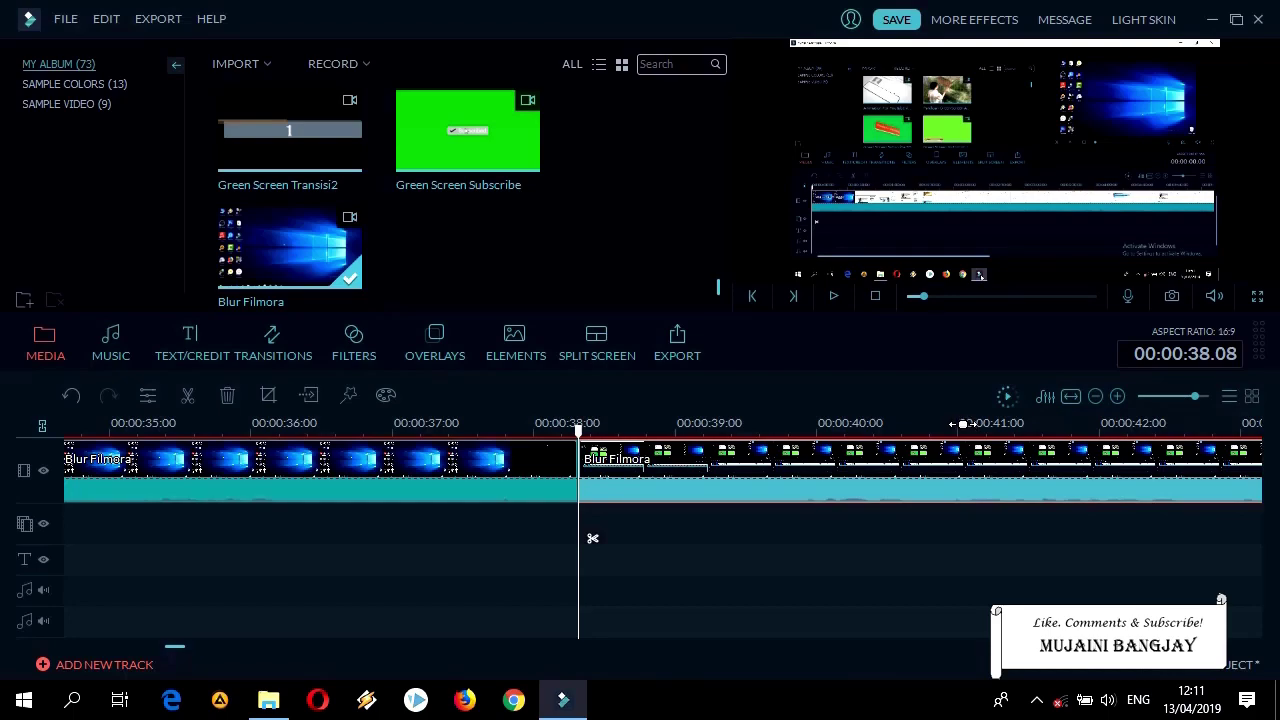
pyautogui.click(963, 425)
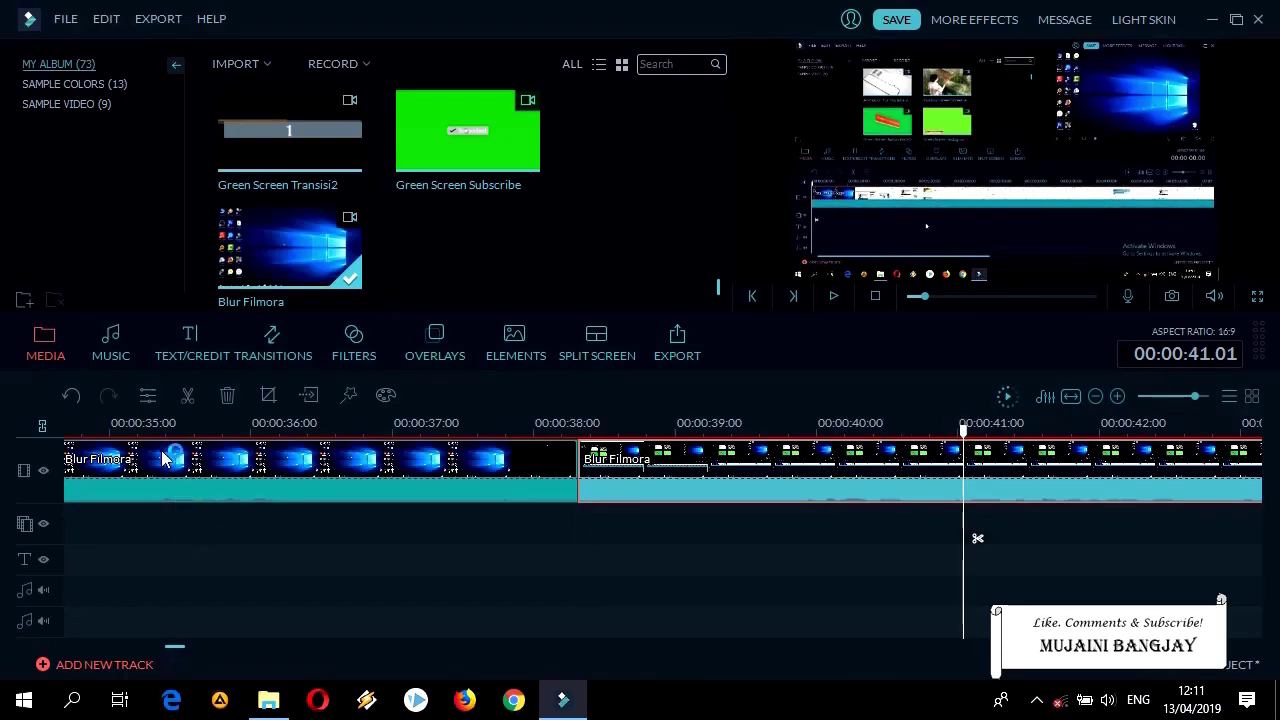
pyautogui.click(188, 398)
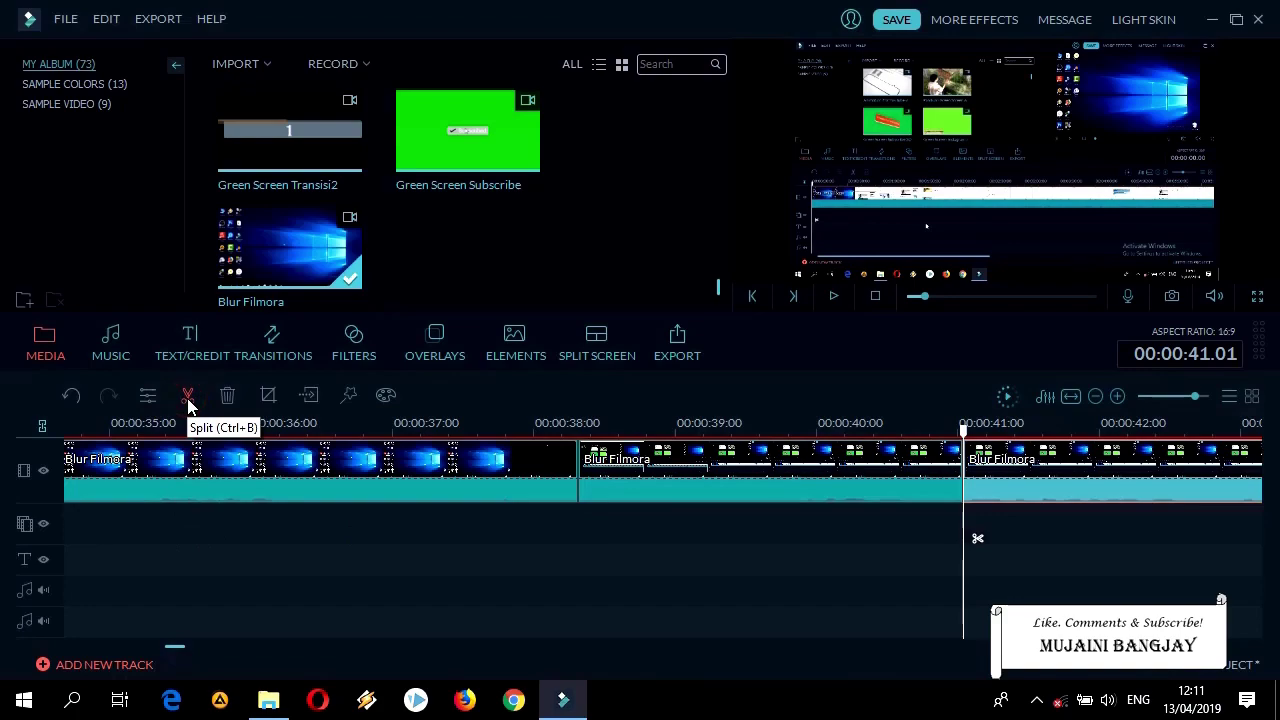
# Crop the segment between the two cuts to about 937 × 527 at 16:9, and preview the result from before the segment
pyautogui.click(607, 472)
pyautogui.rightClick(607, 472)
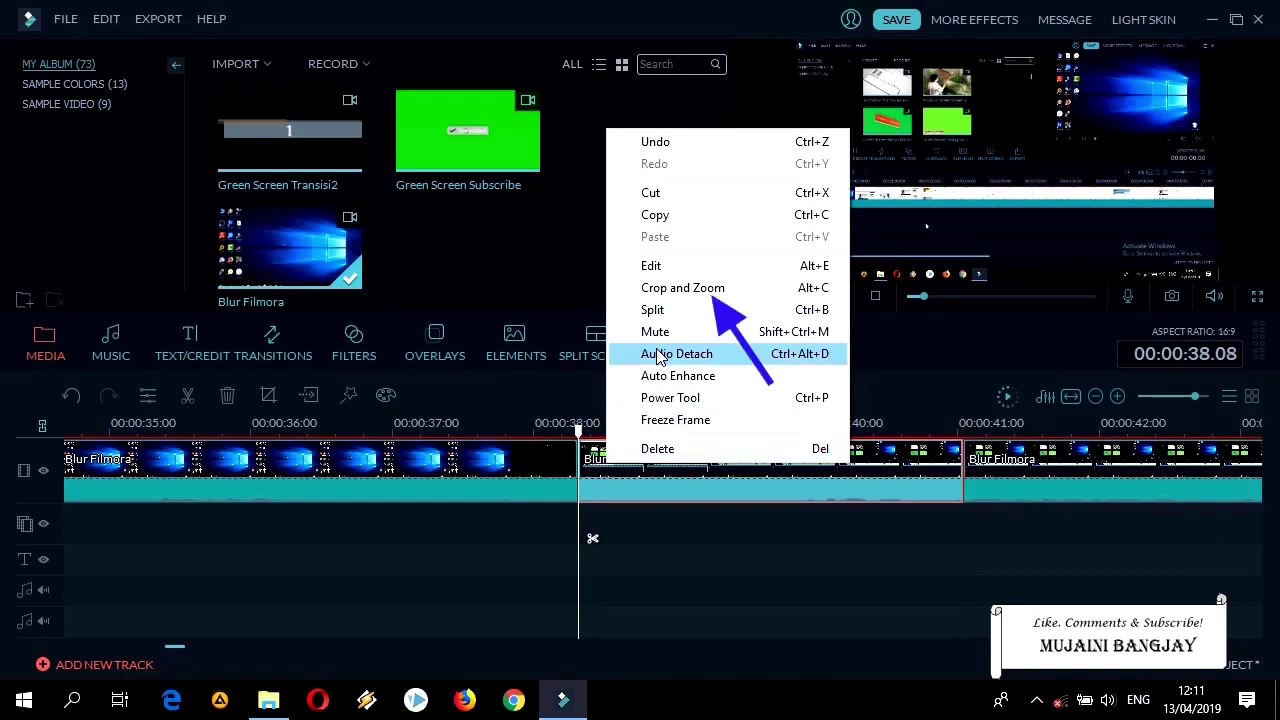
pyautogui.click(705, 290)
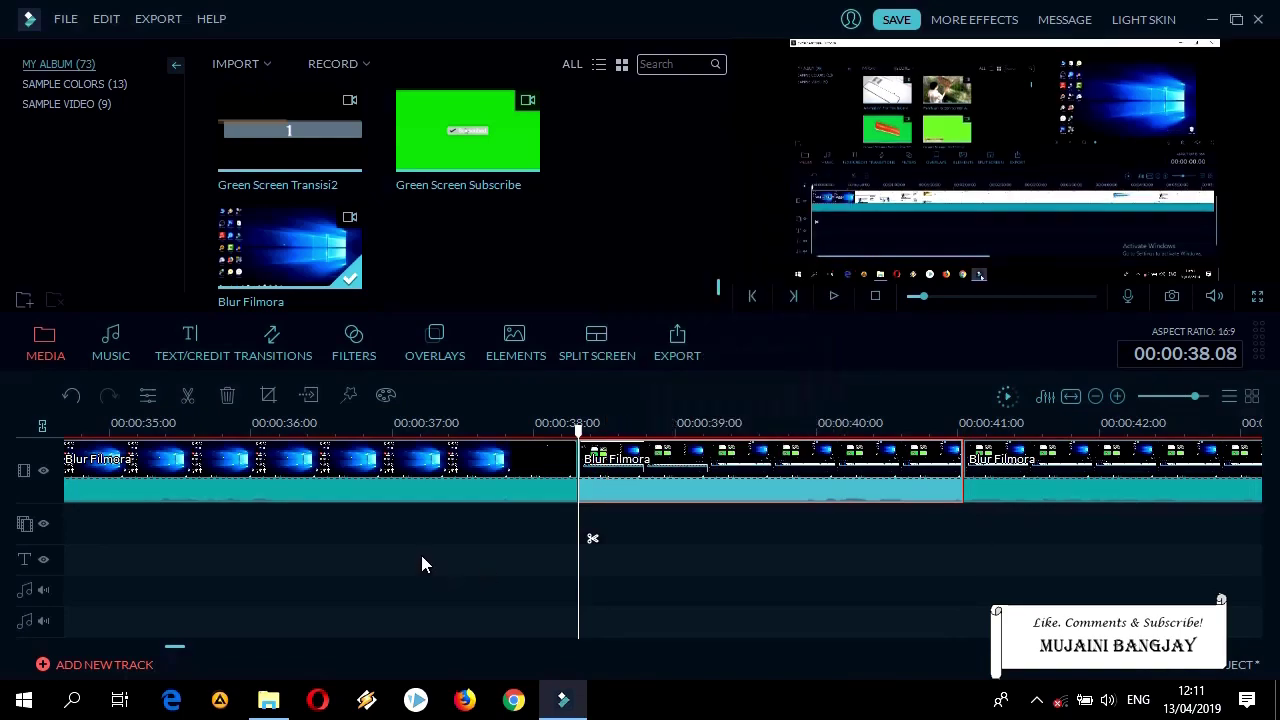
pyautogui.click(269, 402)
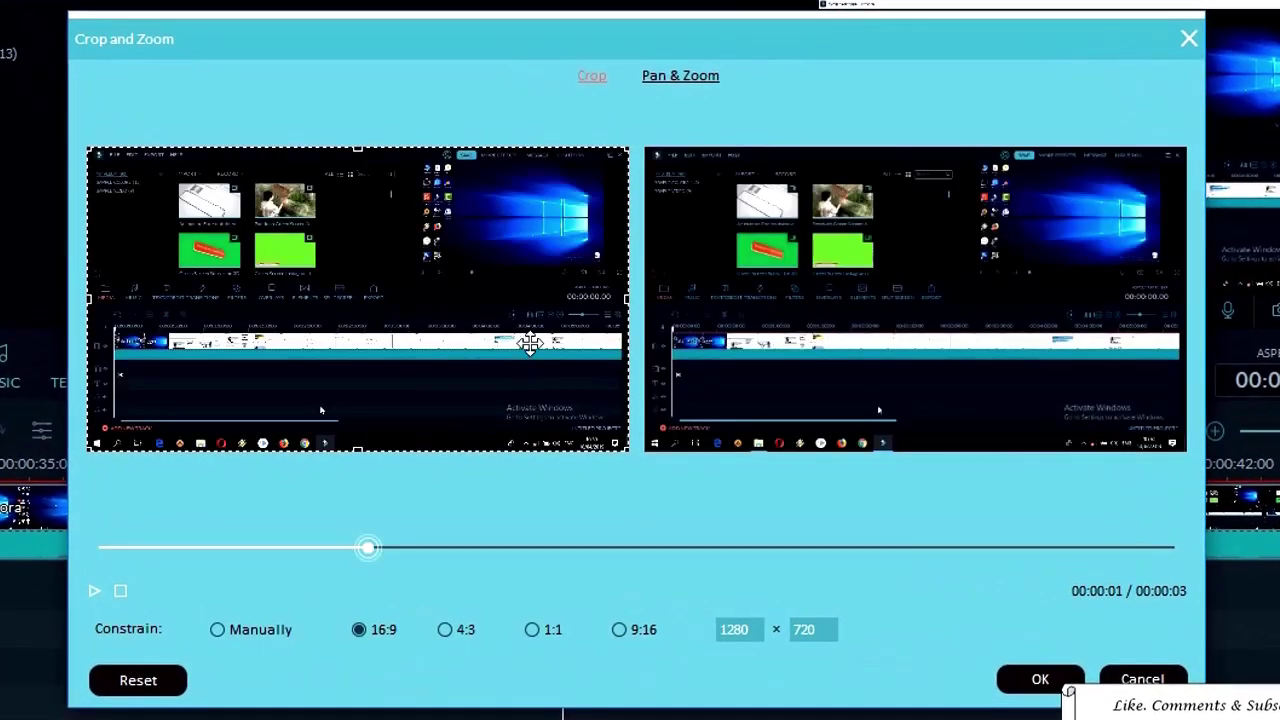
pyautogui.moveTo(627, 148); pyautogui.dragTo(507, 237)
pyautogui.moveTo(351, 297); pyautogui.dragTo(403, 297)
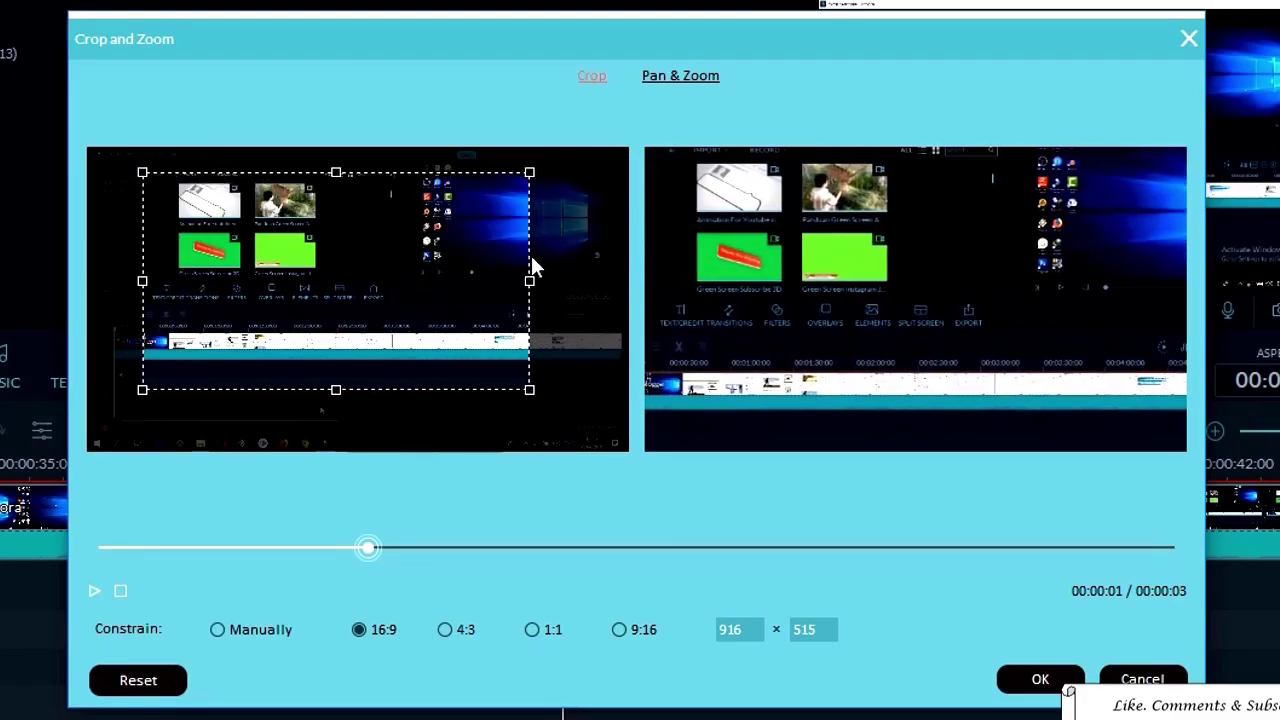
pyautogui.moveTo(530, 389); pyautogui.dragTo(541, 393)
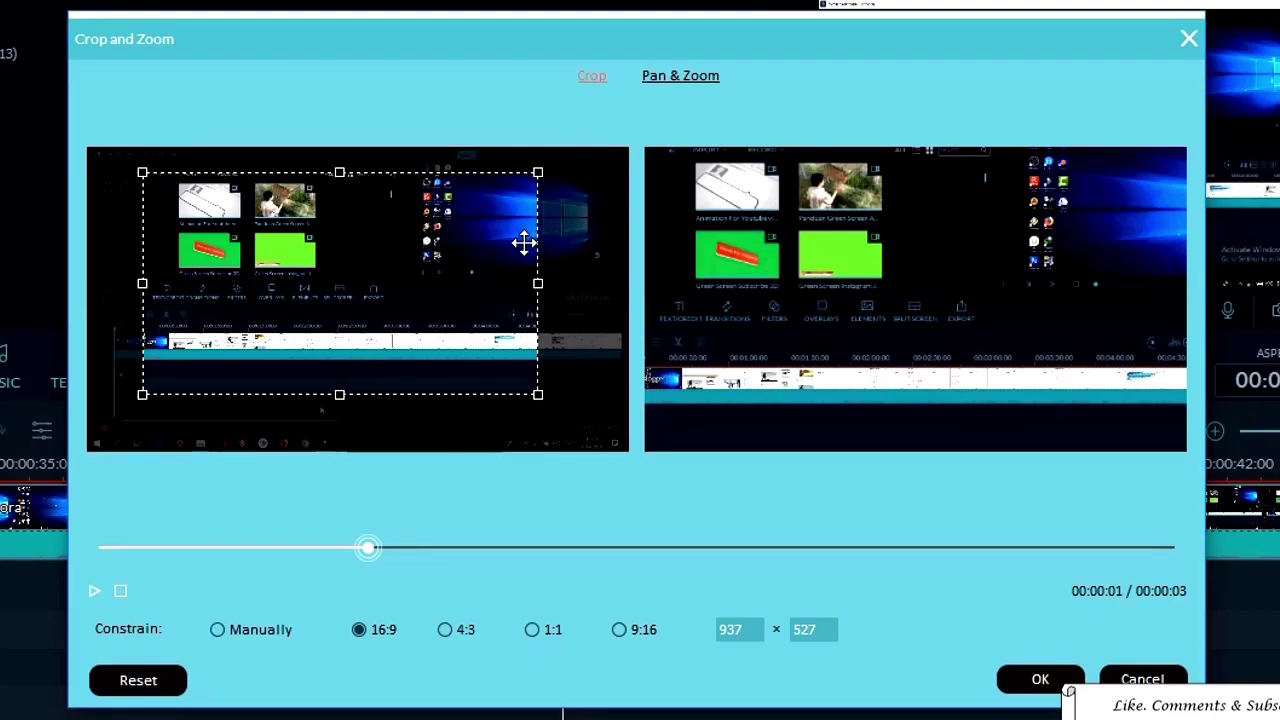
pyautogui.click(1049, 684)
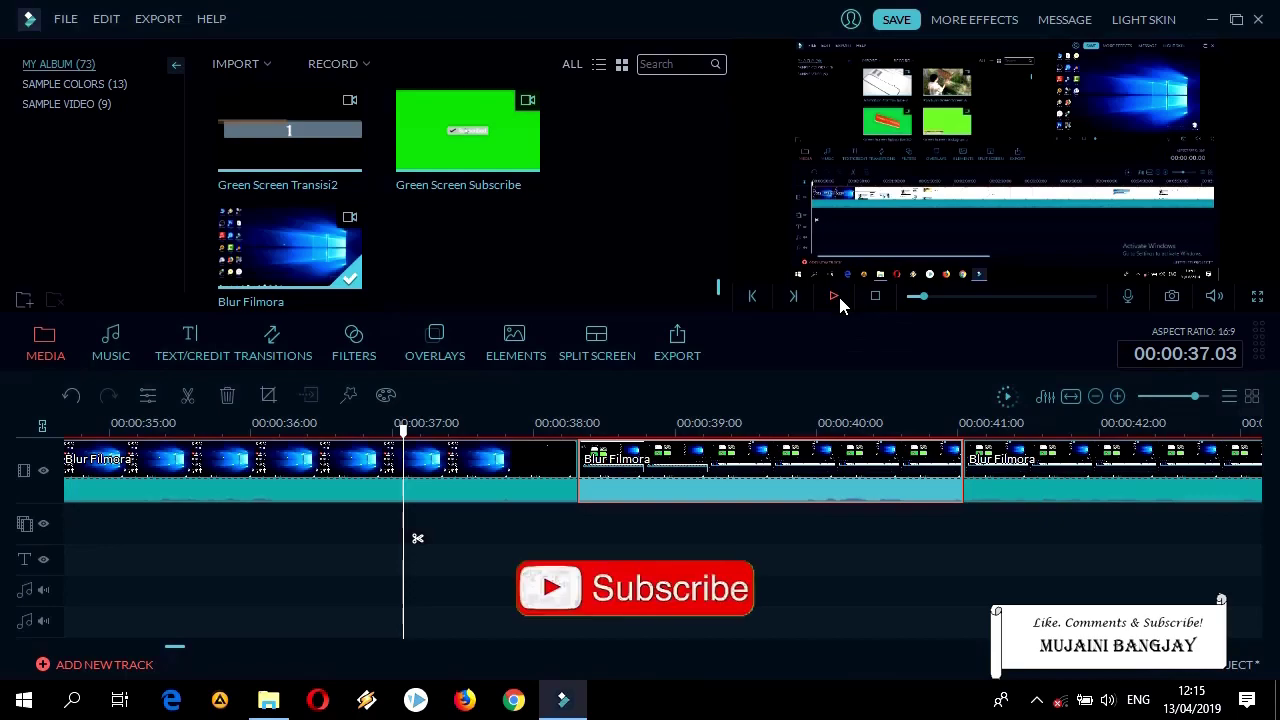
pyautogui.click(836, 296)
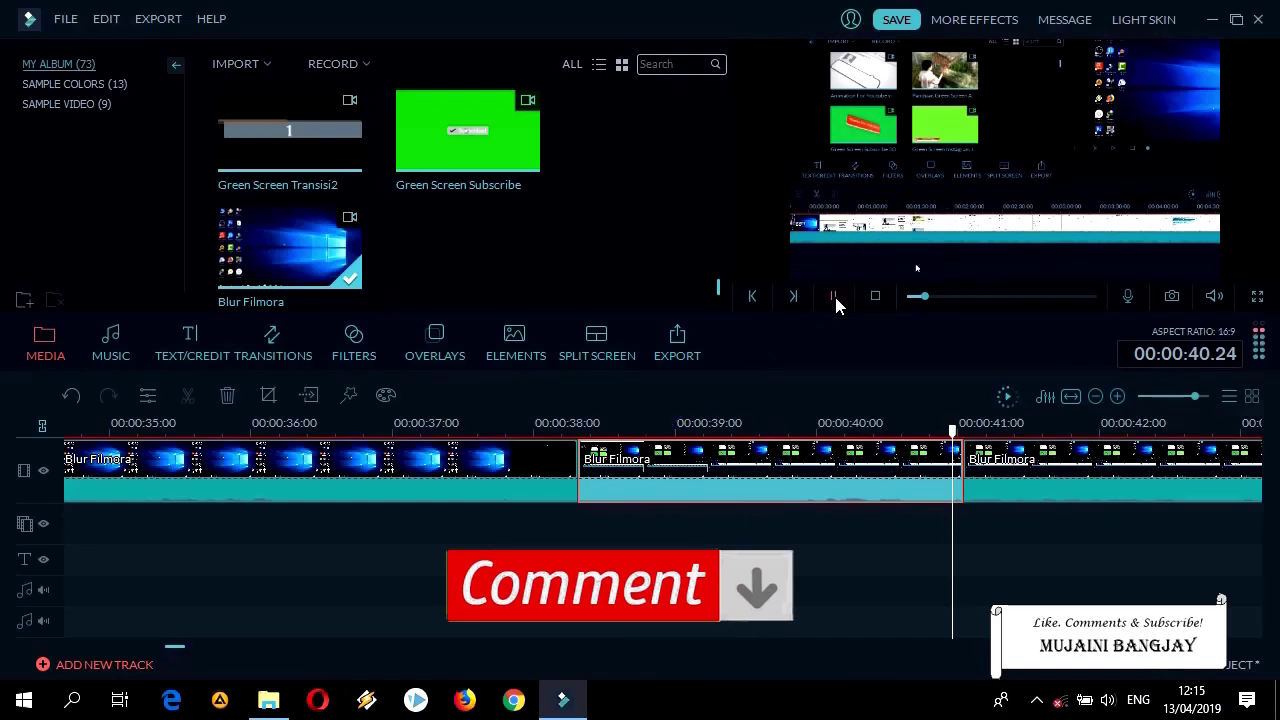
pyautogui.click(834, 296)
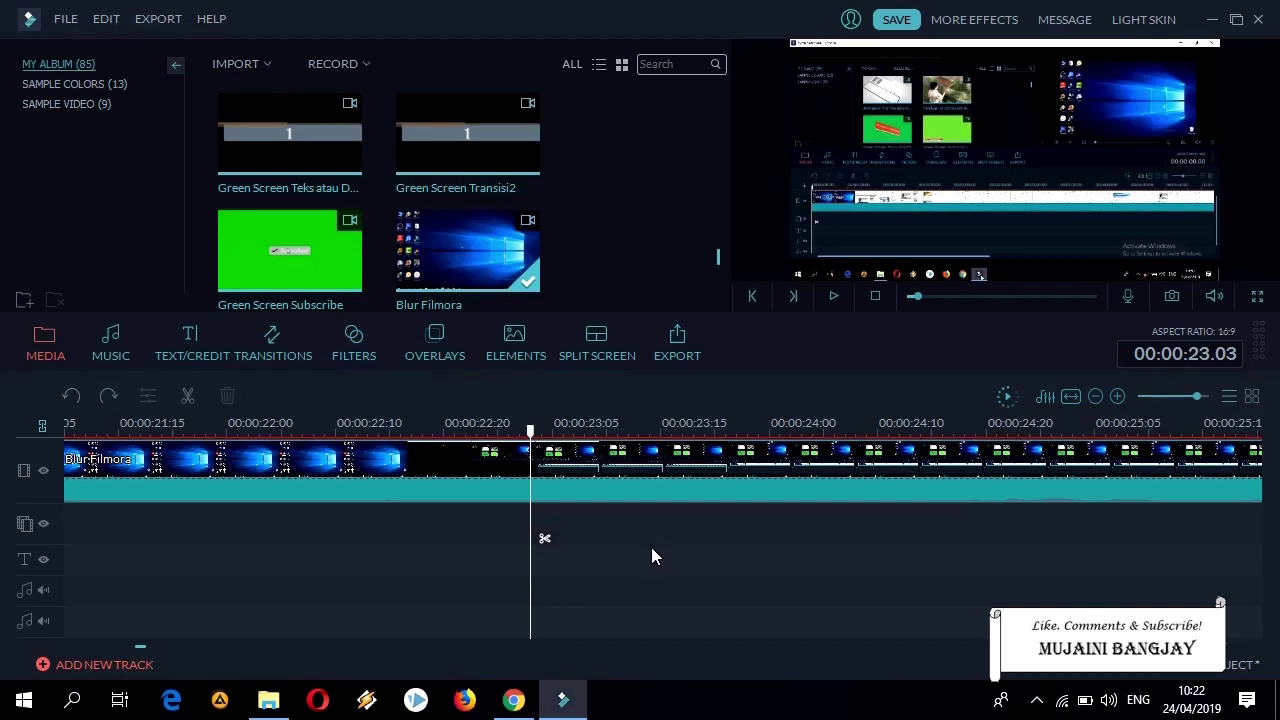
# Split the Blur Filmora clip at 00:00:23.03, 00:00:23.21 and 00:00:24.14 to isolate two short segments
pyautogui.click(188, 400)
pyautogui.click(650, 430)
pyautogui.moveTo(651, 430); pyautogui.dragTo(725, 430)
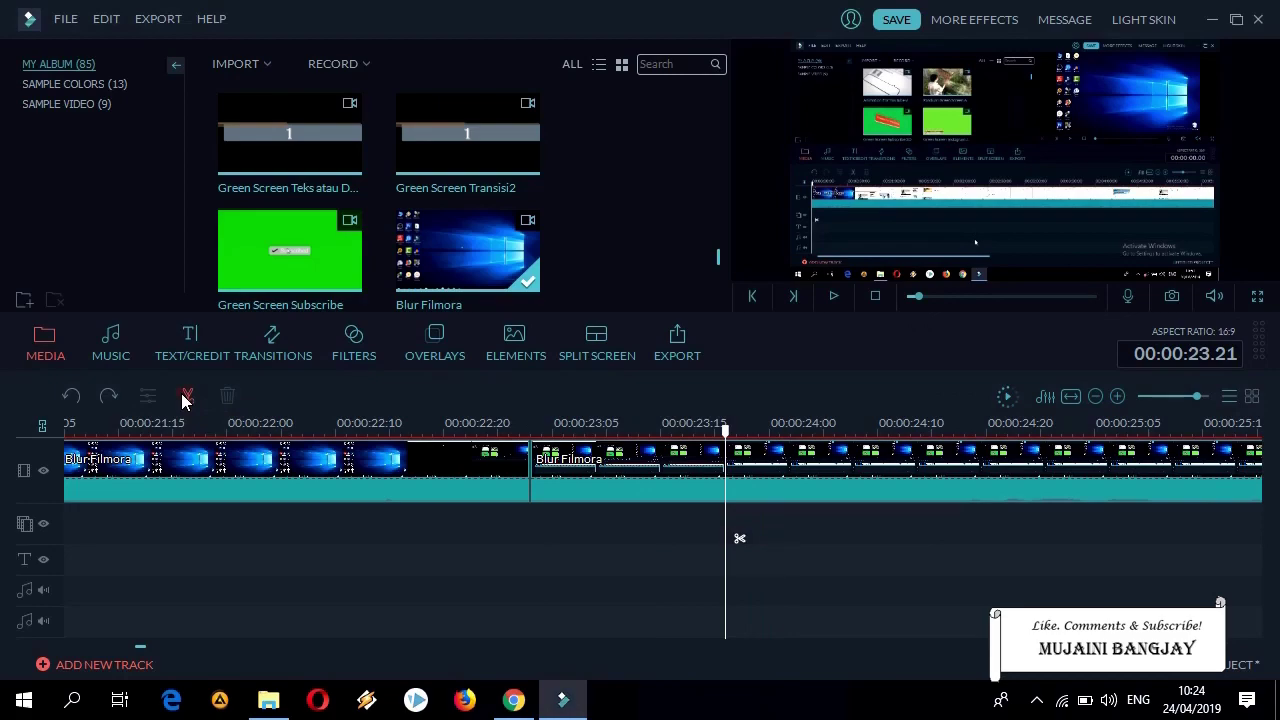
pyautogui.click(187, 396)
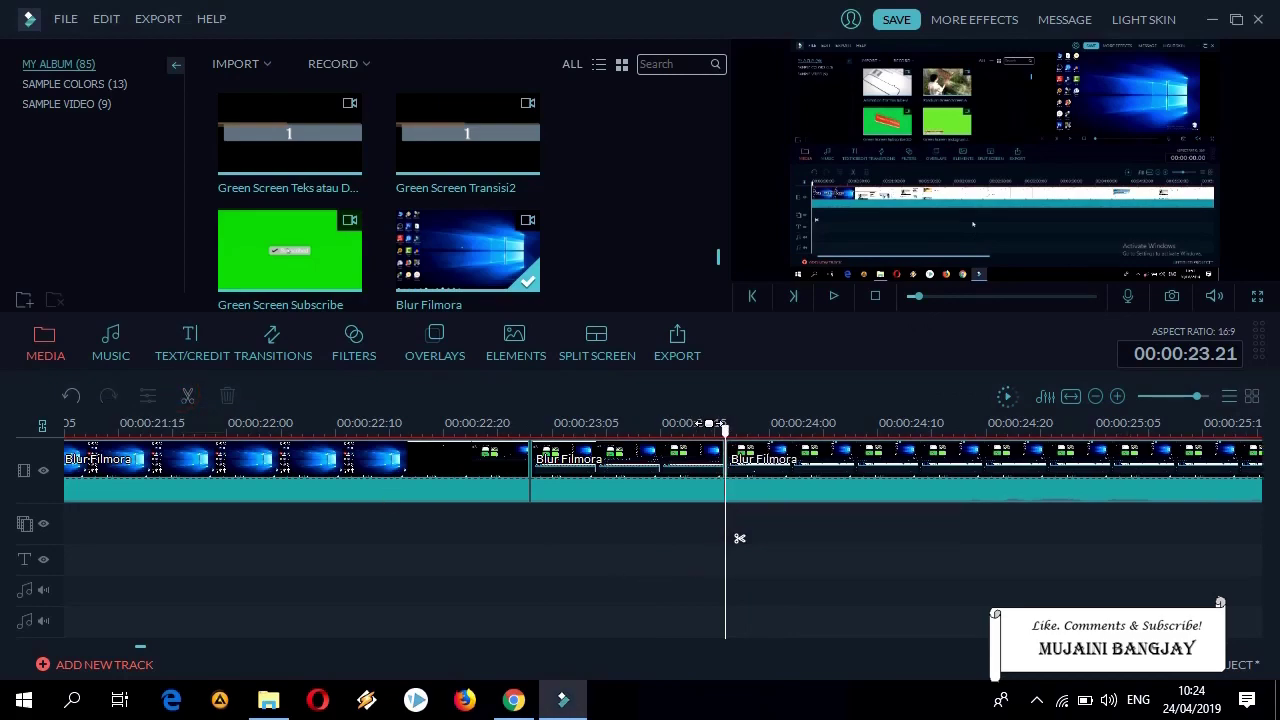
pyautogui.moveTo(726, 430); pyautogui.dragTo(920, 430)
pyautogui.click(187, 398)
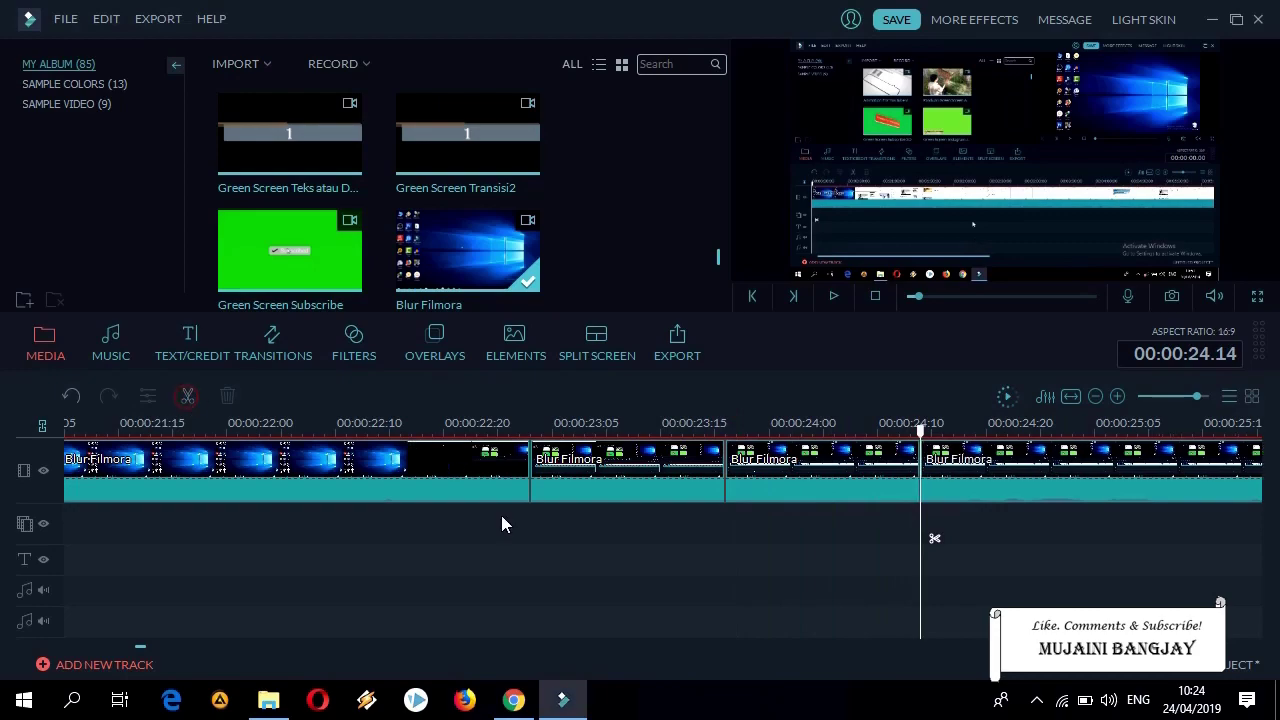
# Apply Pan & Zoom to the segment starting at 00:00:23.03, with the End area about 795 × 447 around the media thumbnails
pyautogui.click(614, 468)
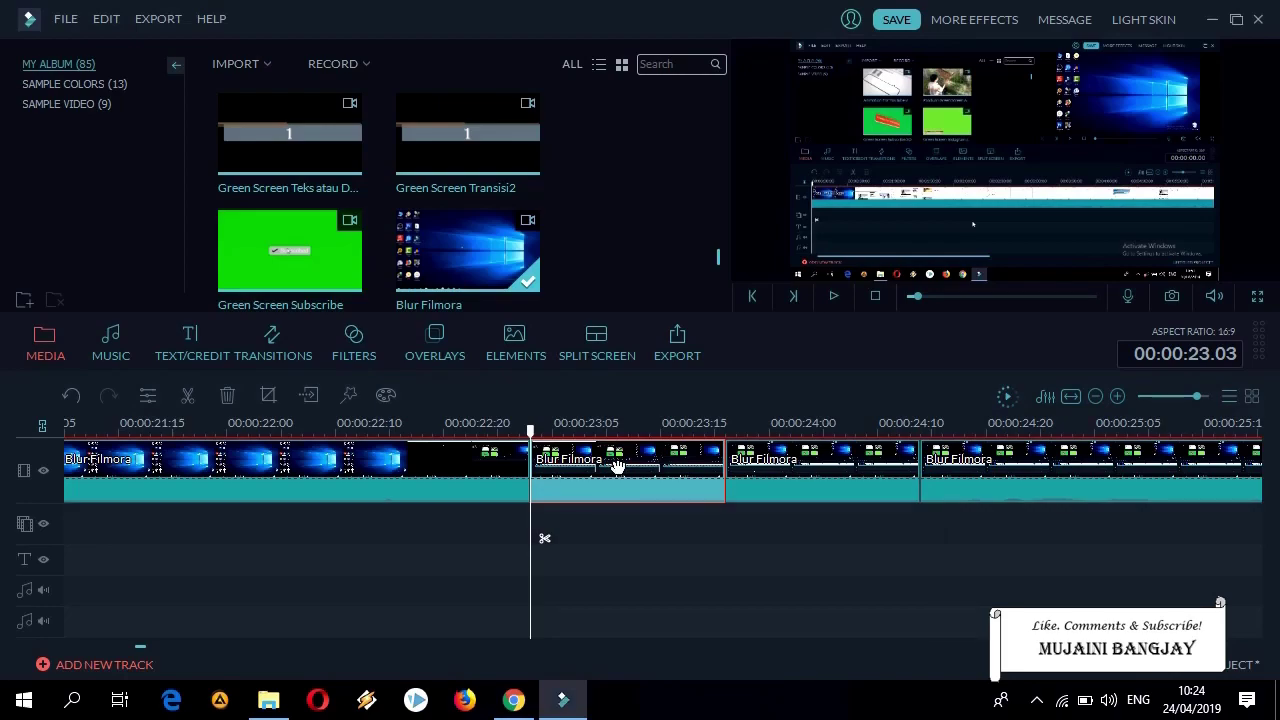
pyautogui.click(822, 467)
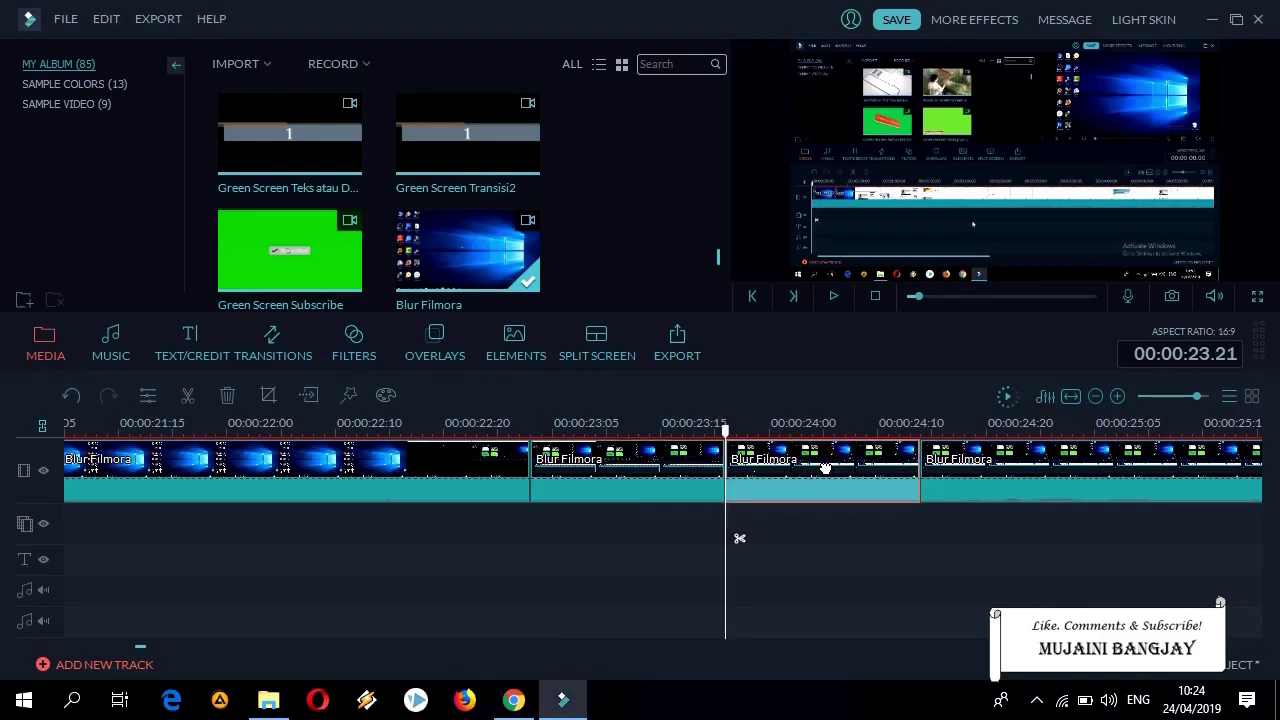
pyautogui.click(569, 474)
pyautogui.rightClick(576, 476)
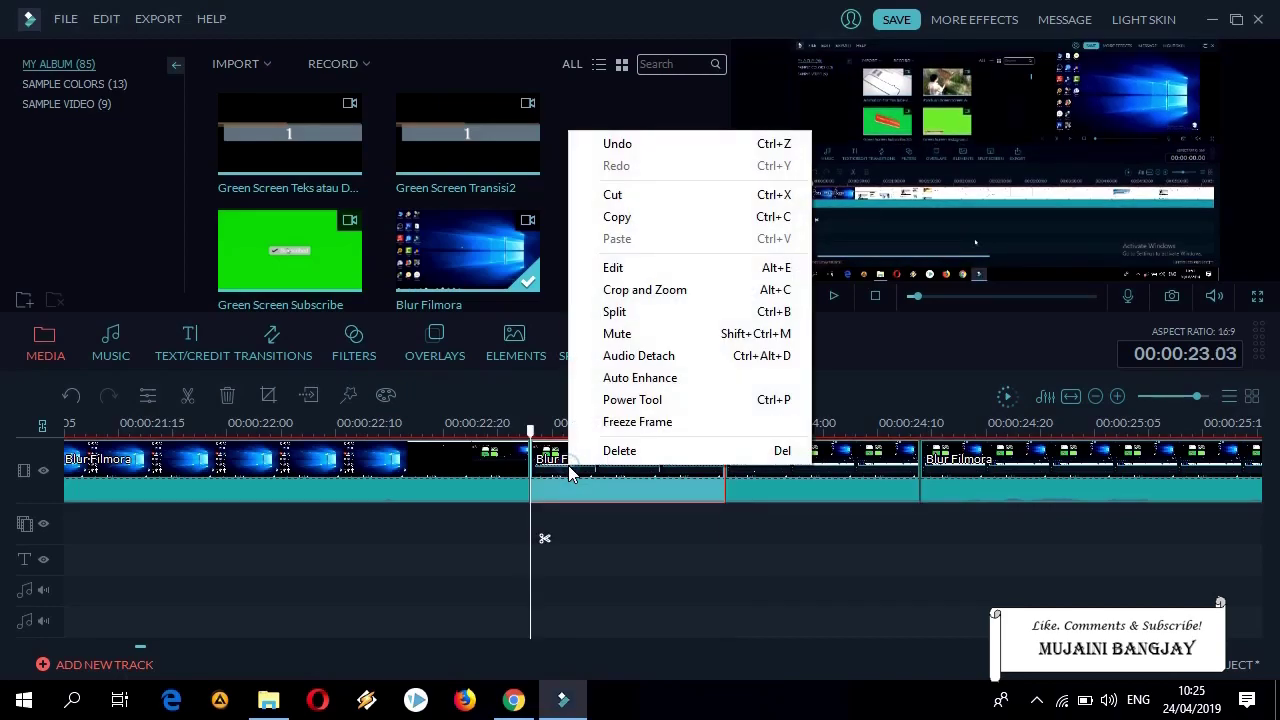
pyautogui.click(643, 298)
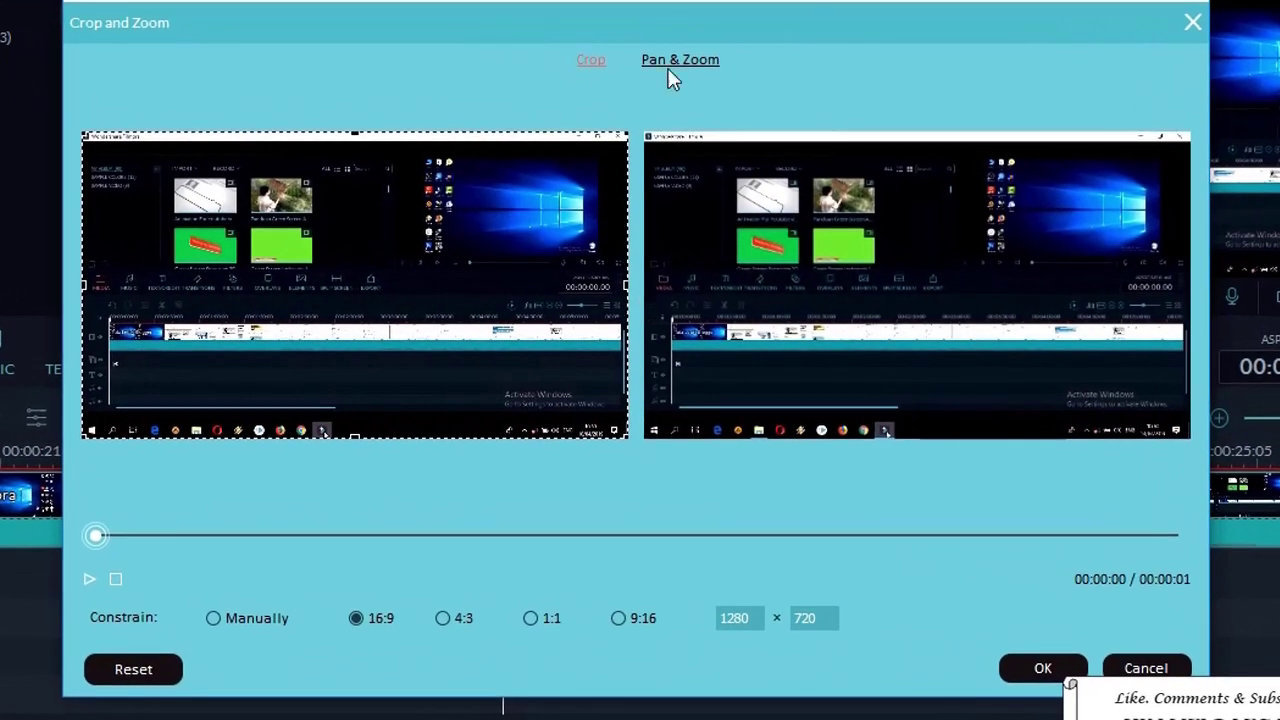
pyautogui.click(676, 62)
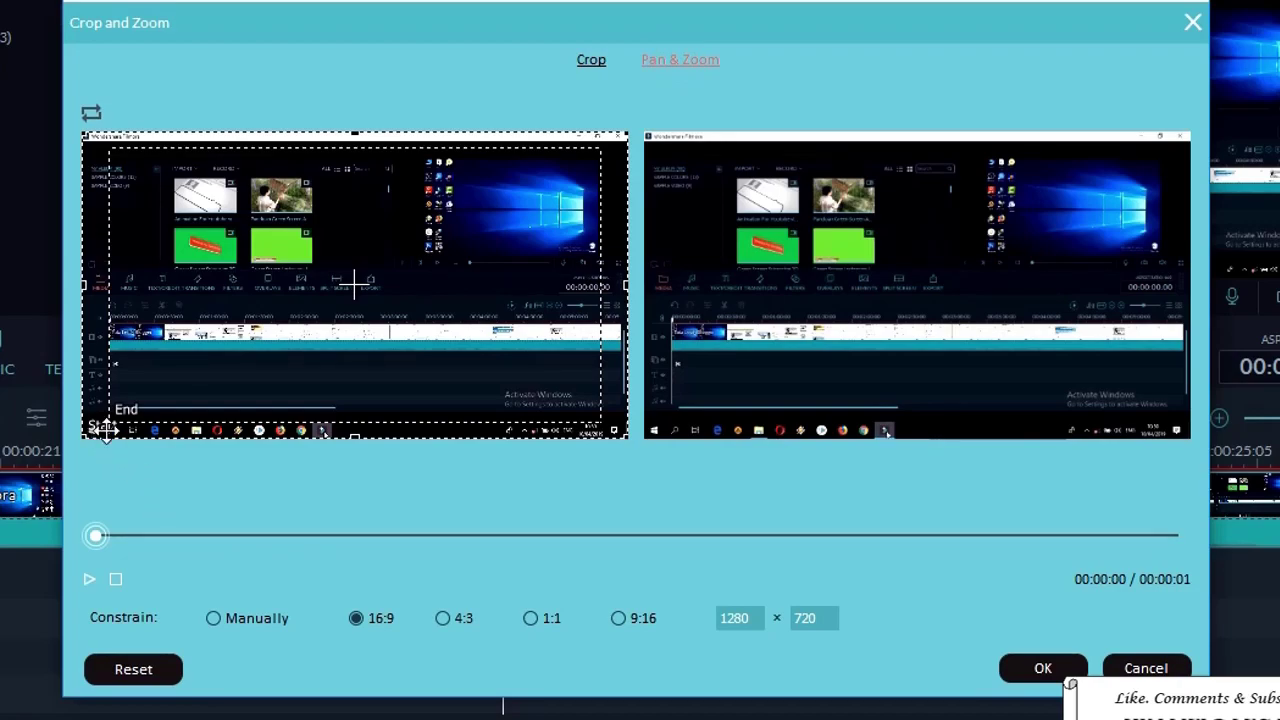
pyautogui.moveTo(112, 424); pyautogui.dragTo(142, 404)
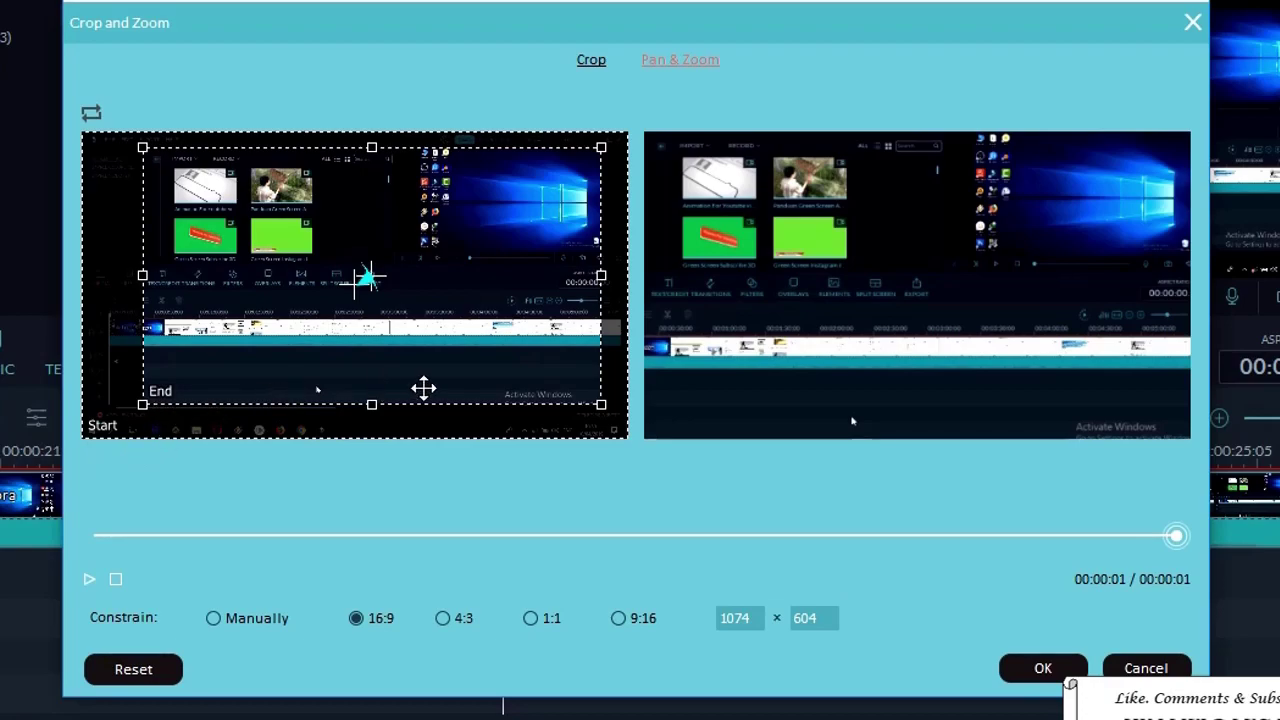
pyautogui.moveTo(598, 402); pyautogui.dragTo(412, 318)
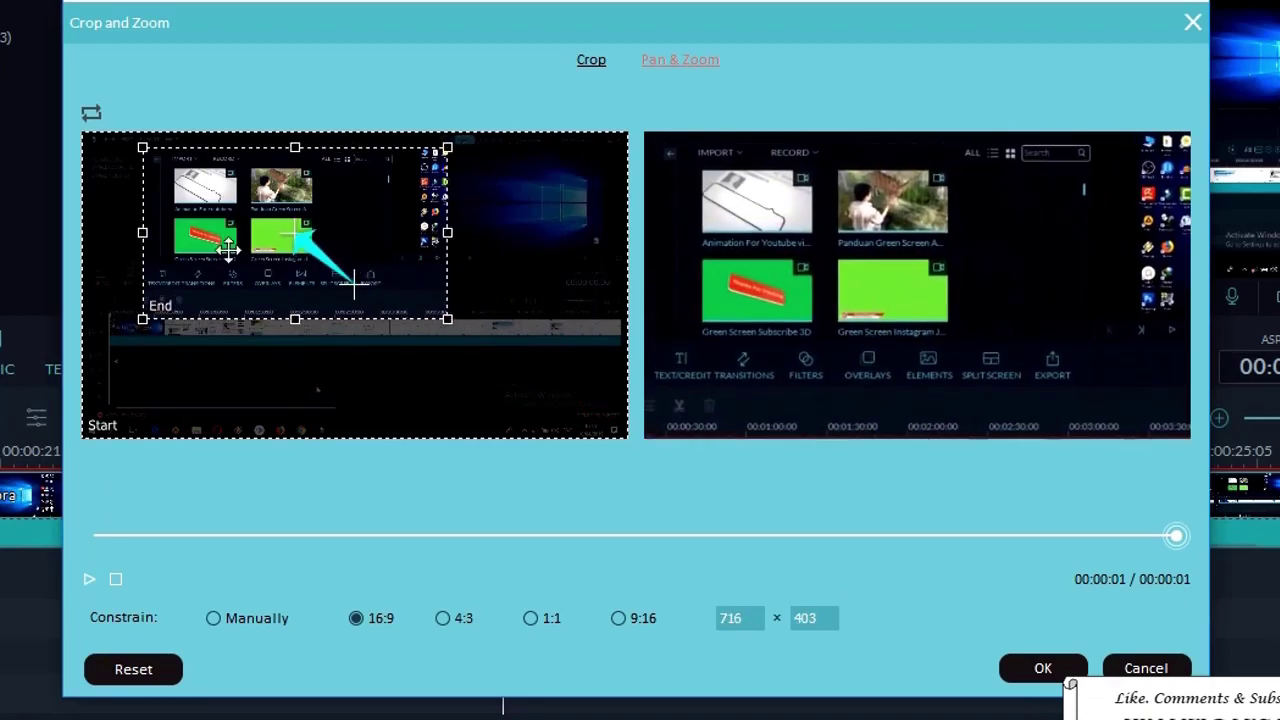
pyautogui.moveTo(148, 152); pyautogui.dragTo(127, 150)
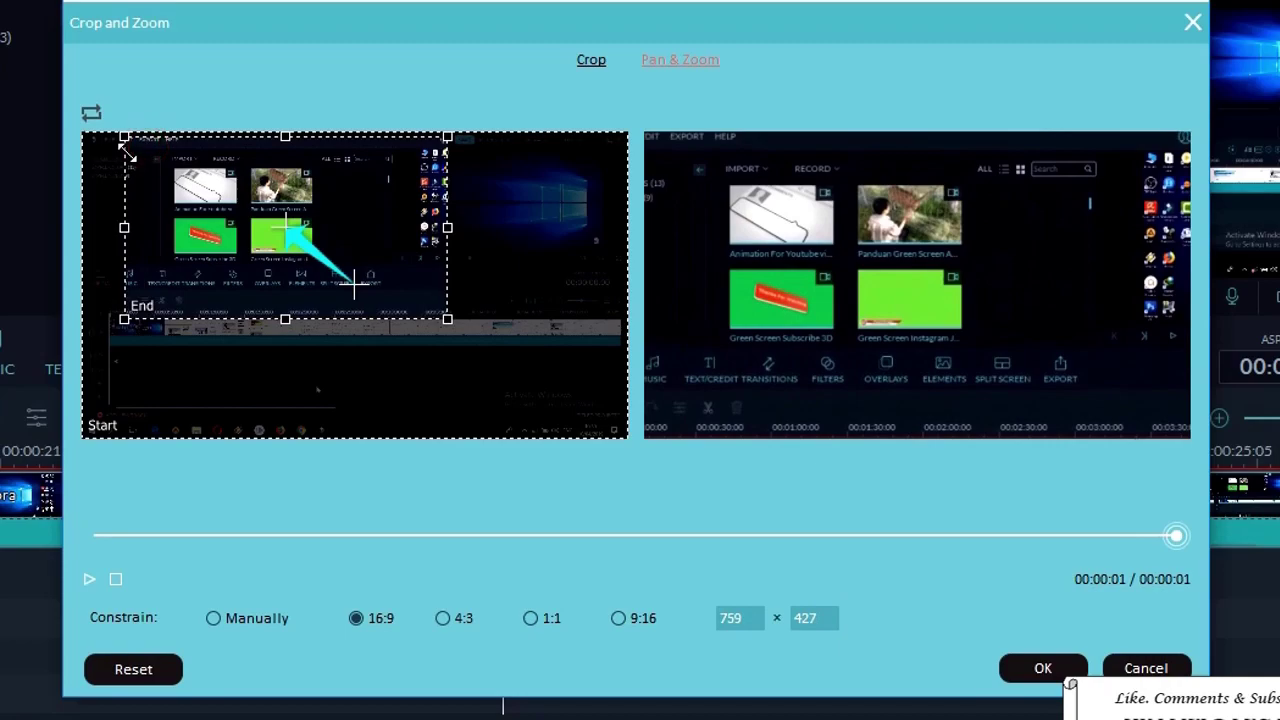
pyautogui.moveTo(123, 224); pyautogui.dragTo(108, 229)
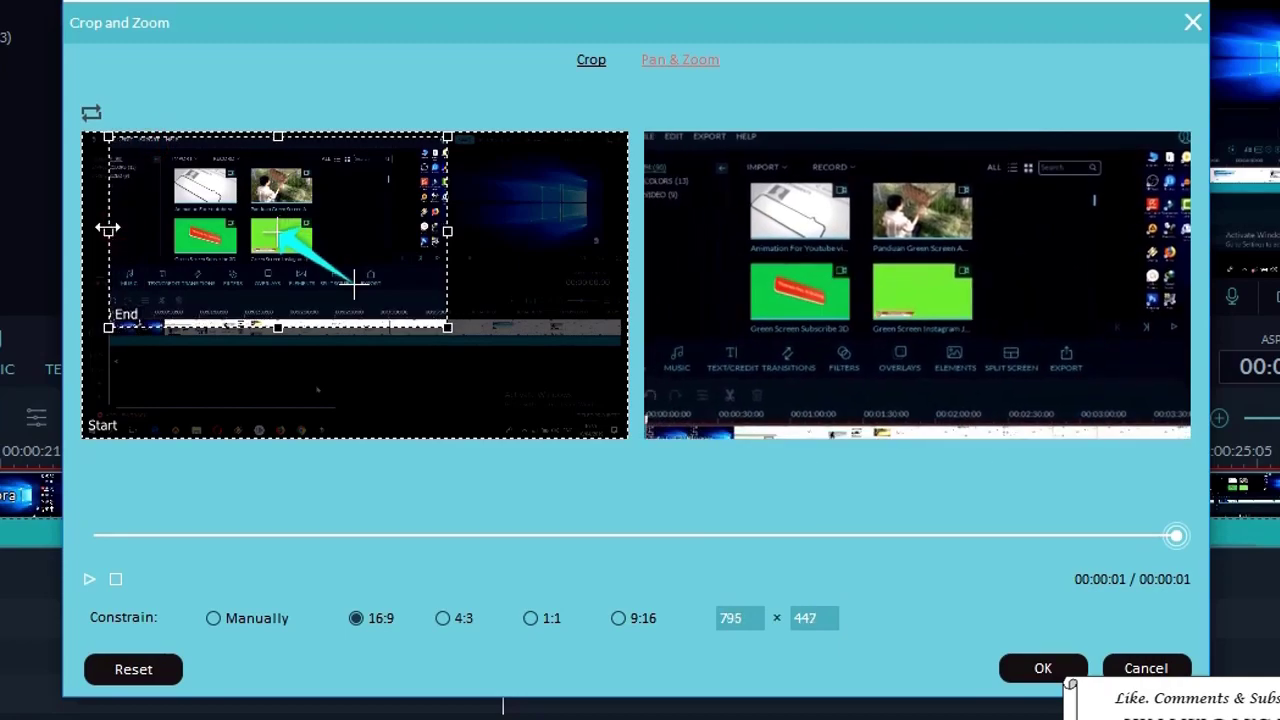
pyautogui.click(1055, 676)
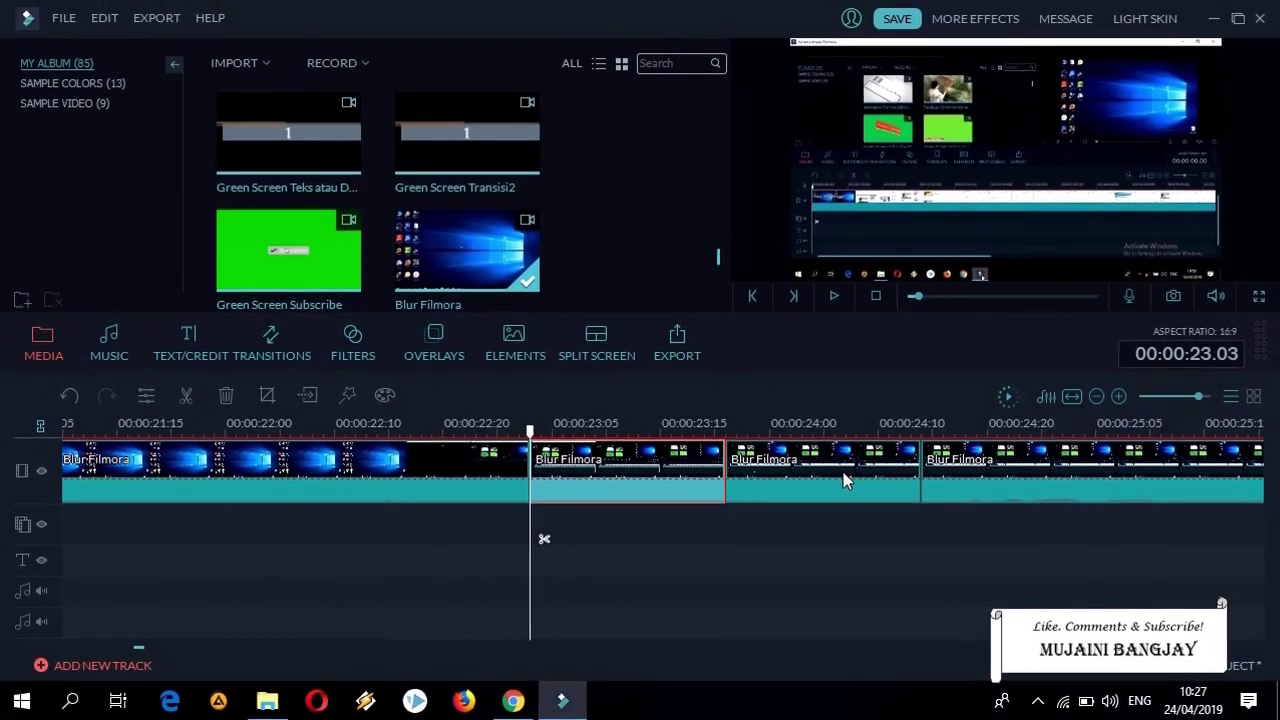
# Apply Pan & Zoom with swapped Start and End areas to the segment at 00:00:23.21, setting the Start area to about 748 × 421 over the thumbnails
pyautogui.rightClick(881, 518)
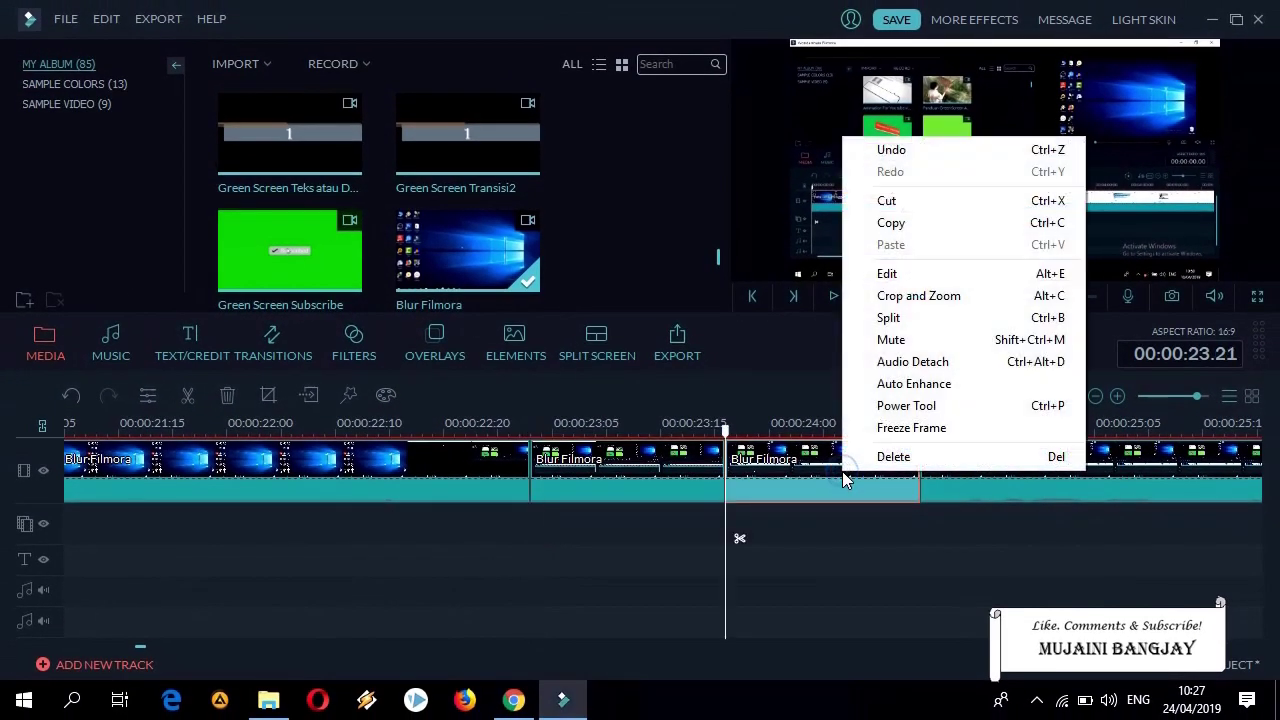
pyautogui.click(935, 297)
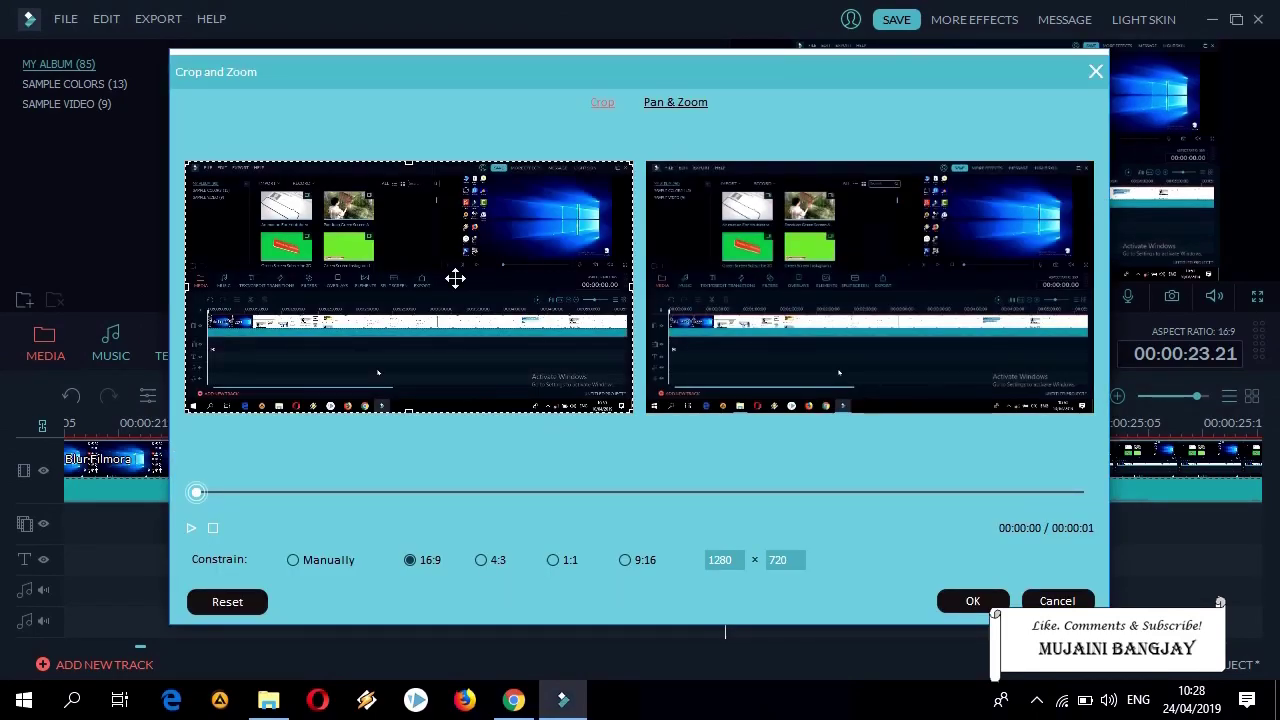
pyautogui.click(680, 100)
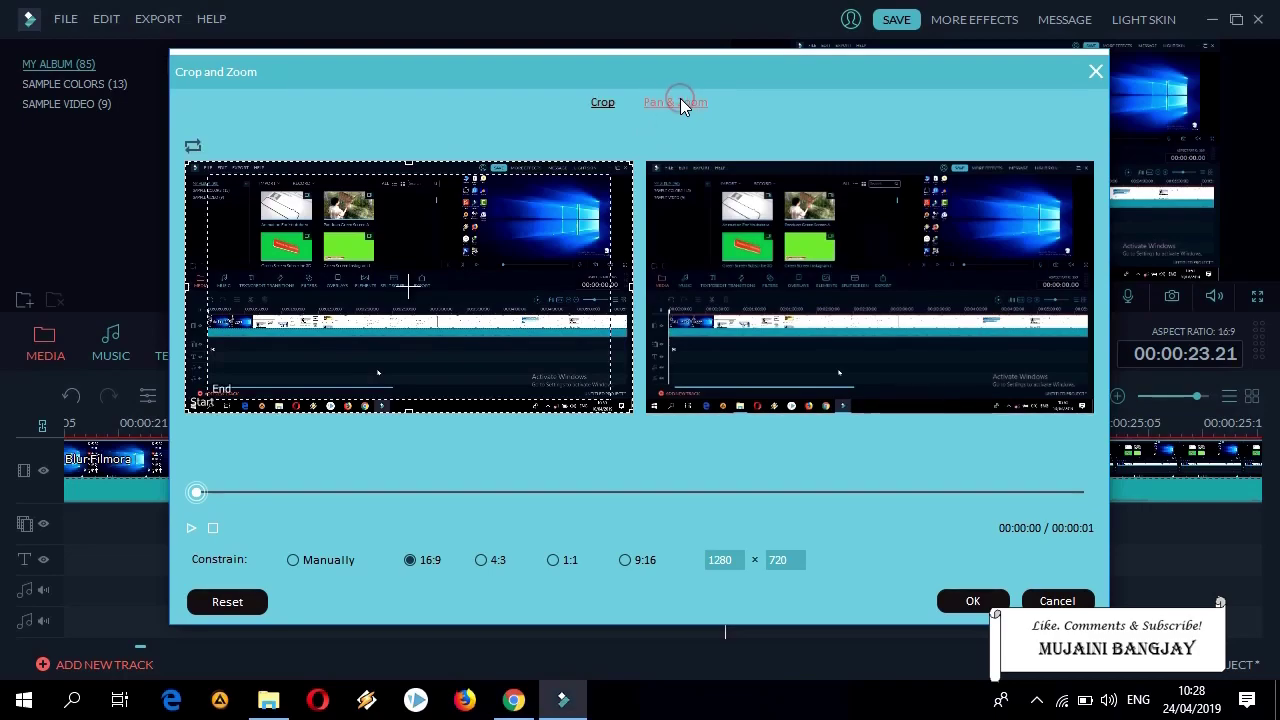
pyautogui.click(600, 402)
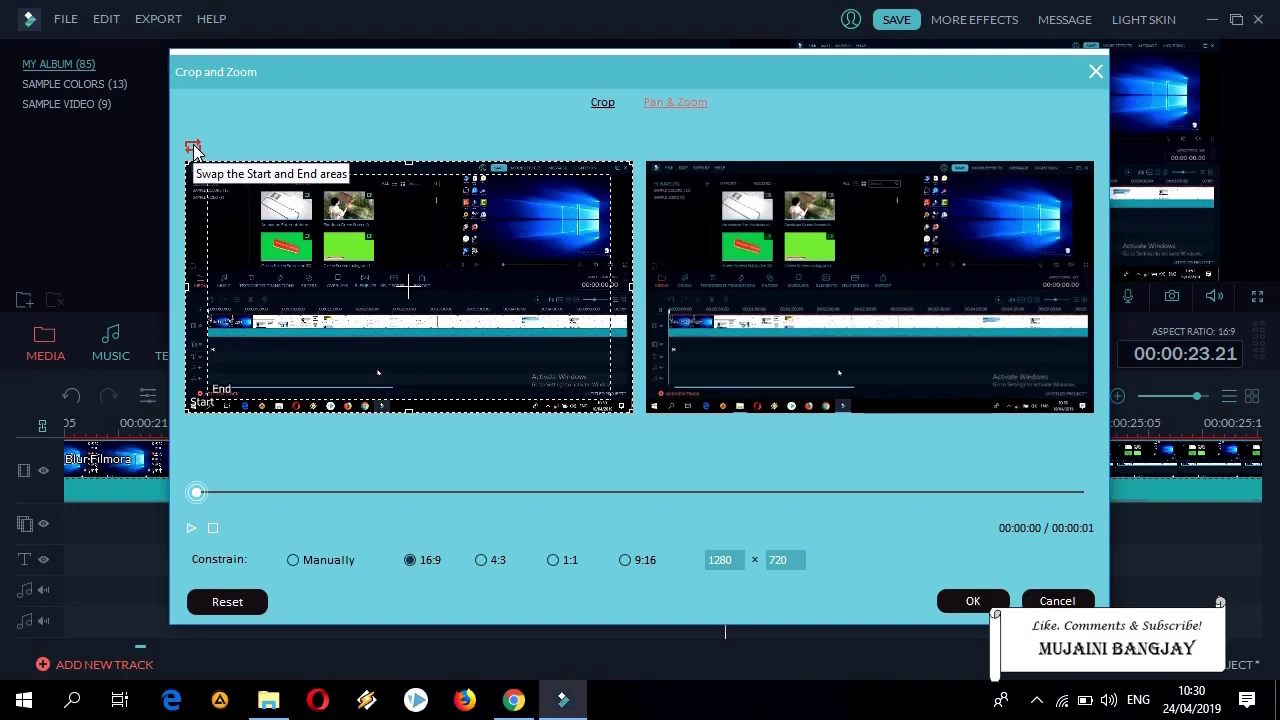
pyautogui.click(193, 147)
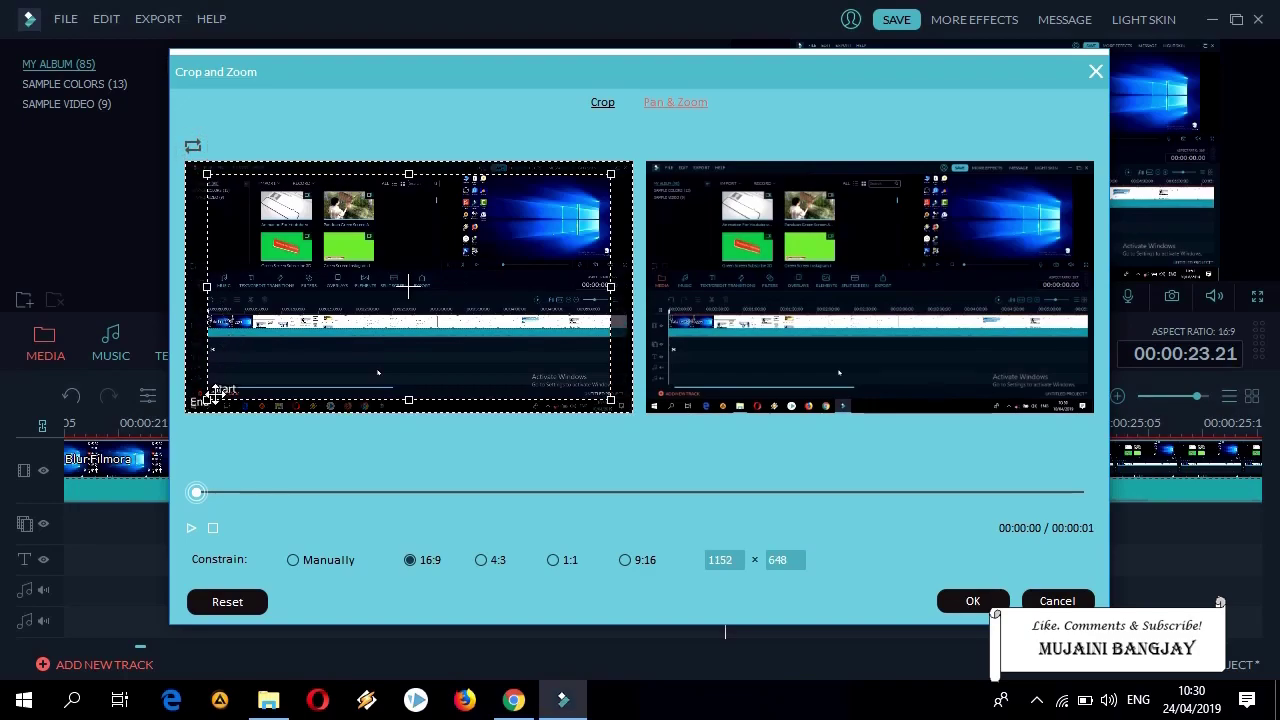
pyautogui.moveTo(208, 398); pyautogui.dragTo(267, 367)
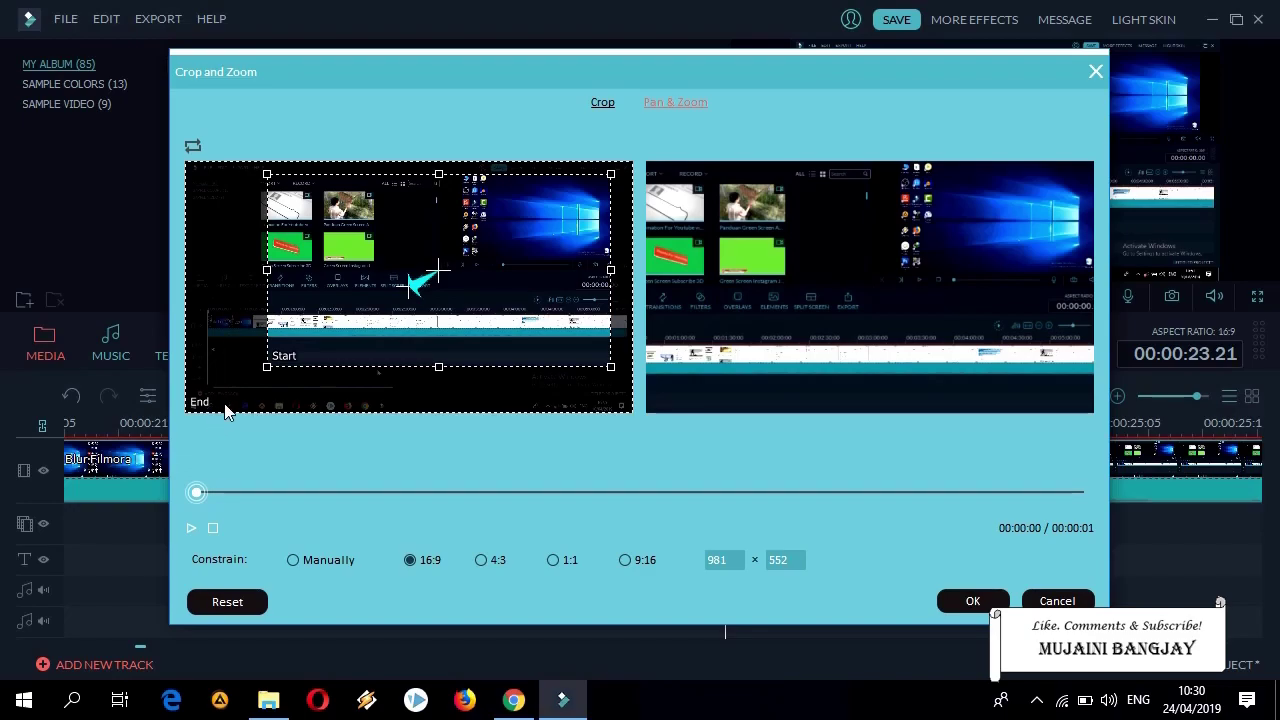
pyautogui.moveTo(370, 218); pyautogui.dragTo(296, 205)
pyautogui.moveTo(537, 357); pyautogui.dragTo(472, 317)
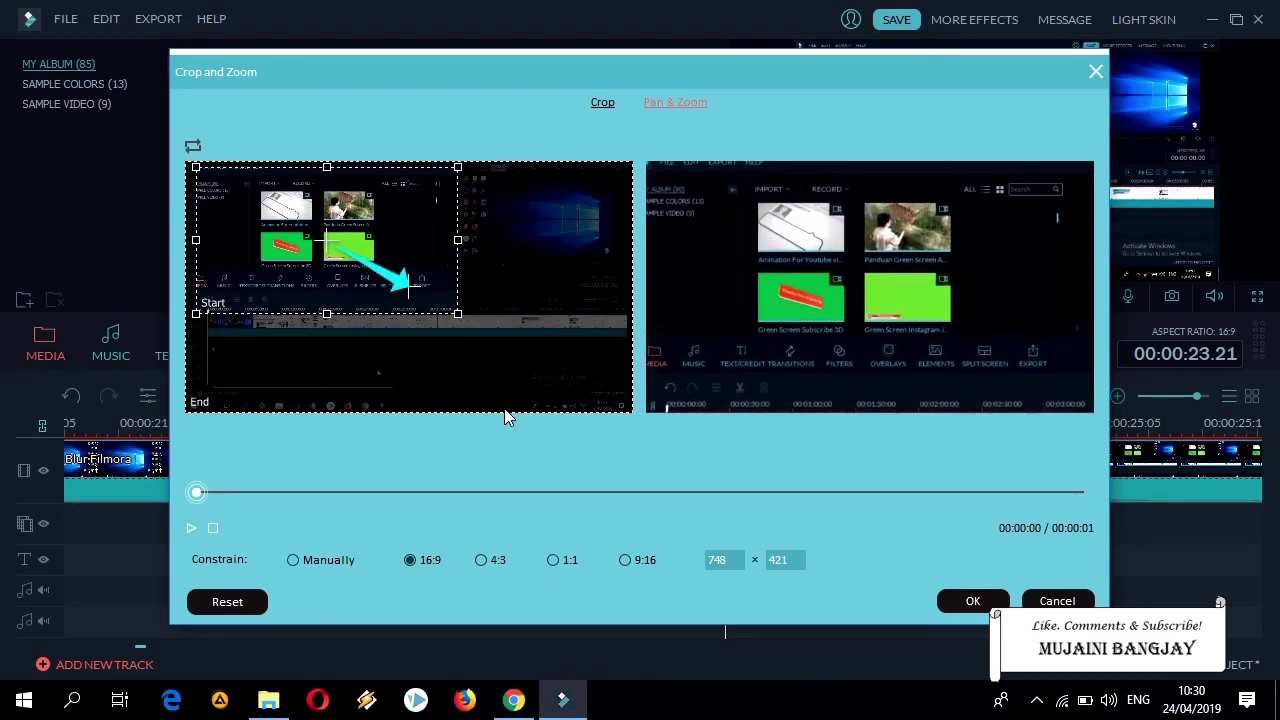
pyautogui.click(969, 604)
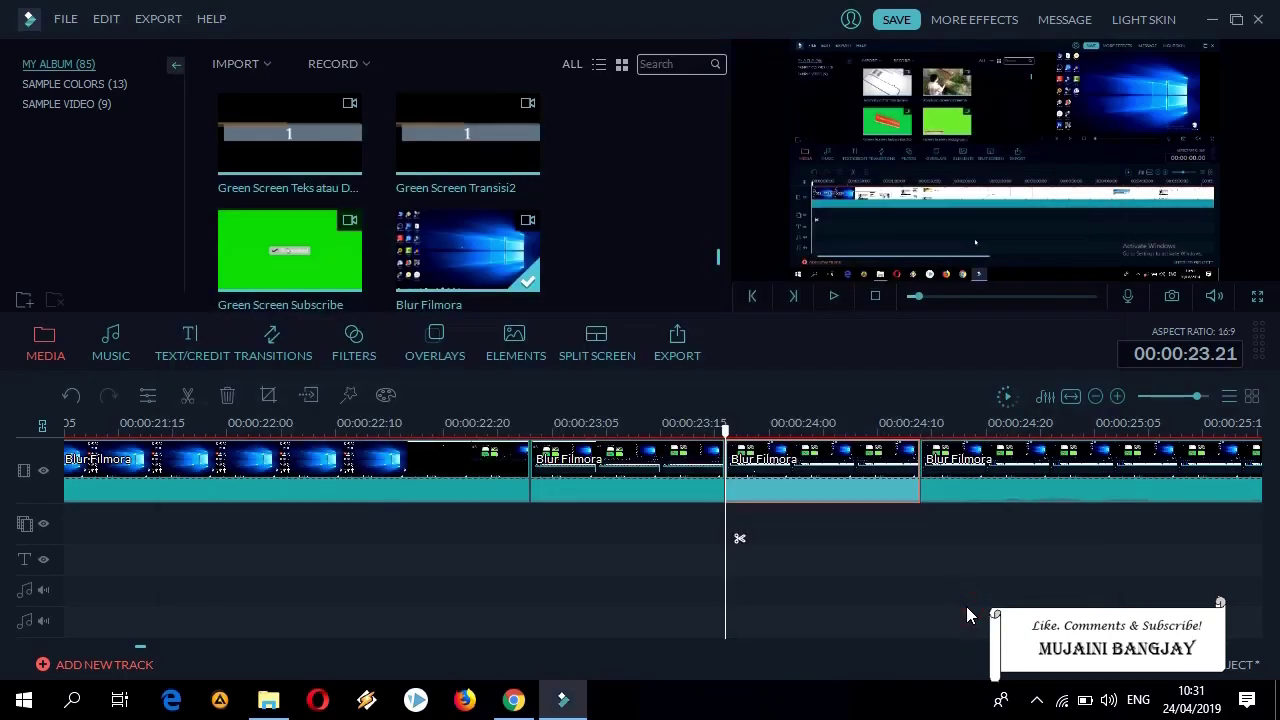
# Preview the zoom-in and zoom-out effects by playing the timeline from 00:00:22.10 through the two short segments
pyautogui.click(508, 428)
pyautogui.moveTo(510, 432); pyautogui.dragTo(335, 432)
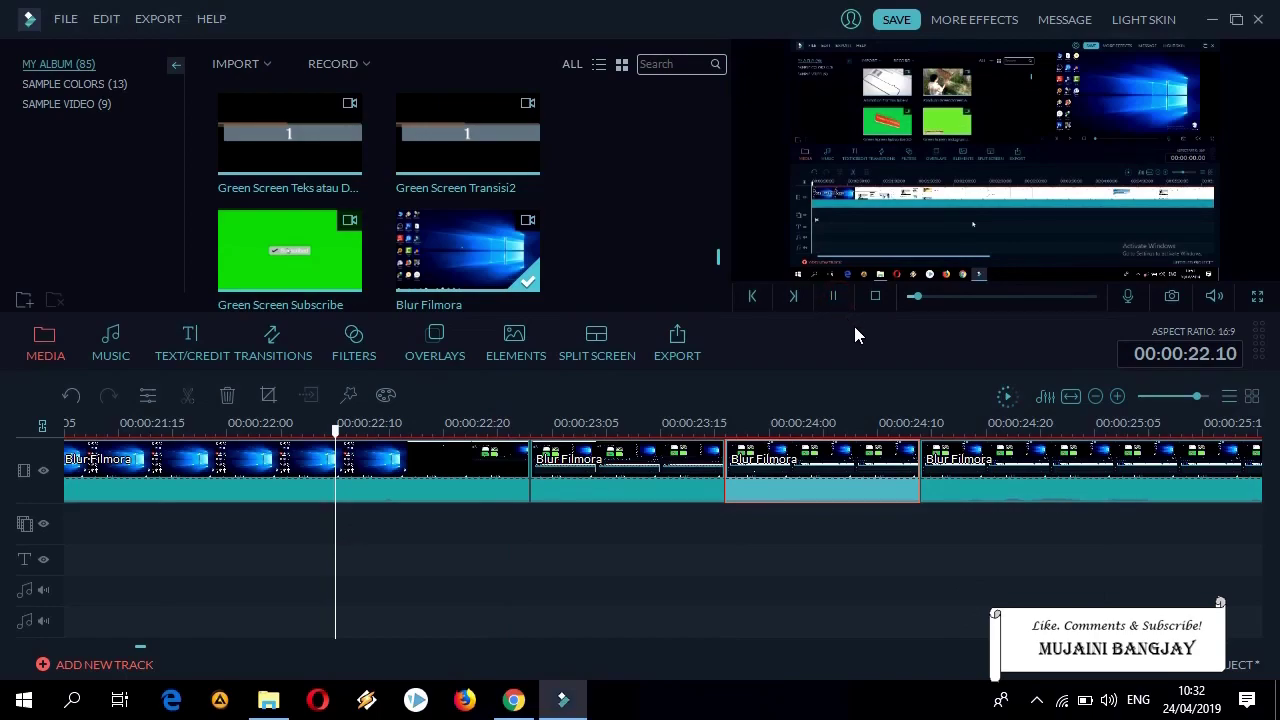
pyautogui.press('space')
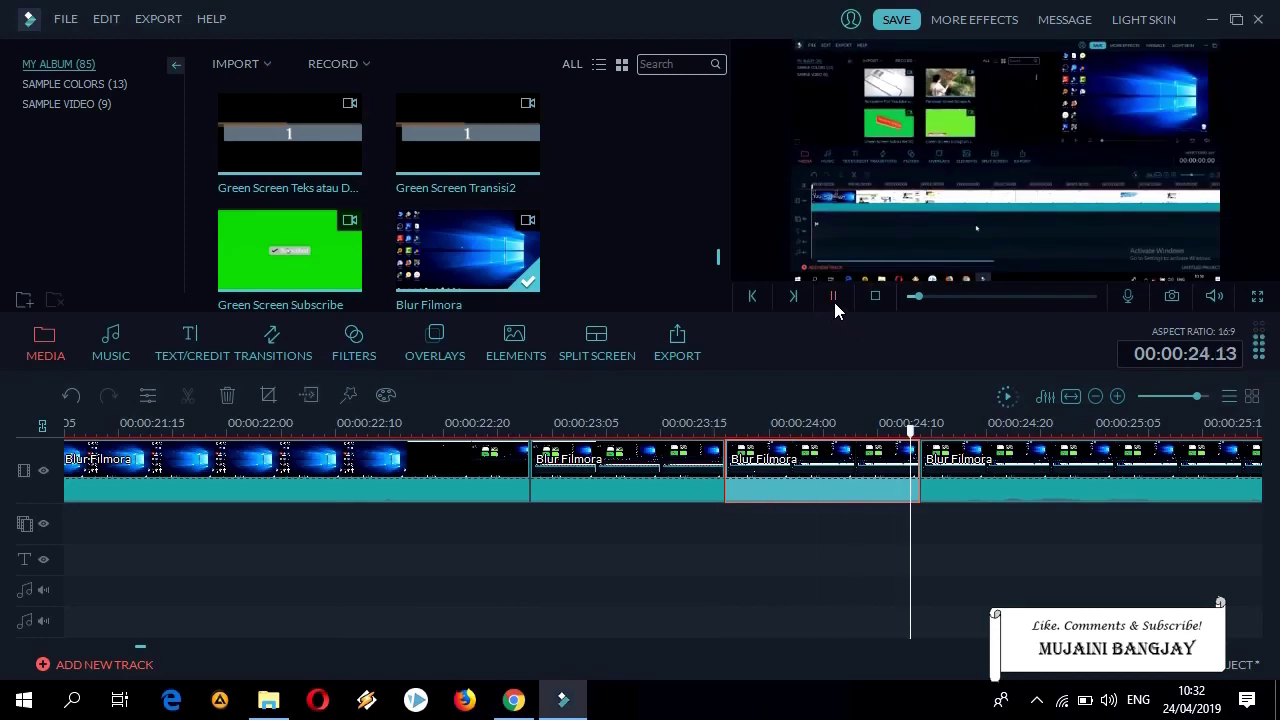
pyautogui.click(834, 299)
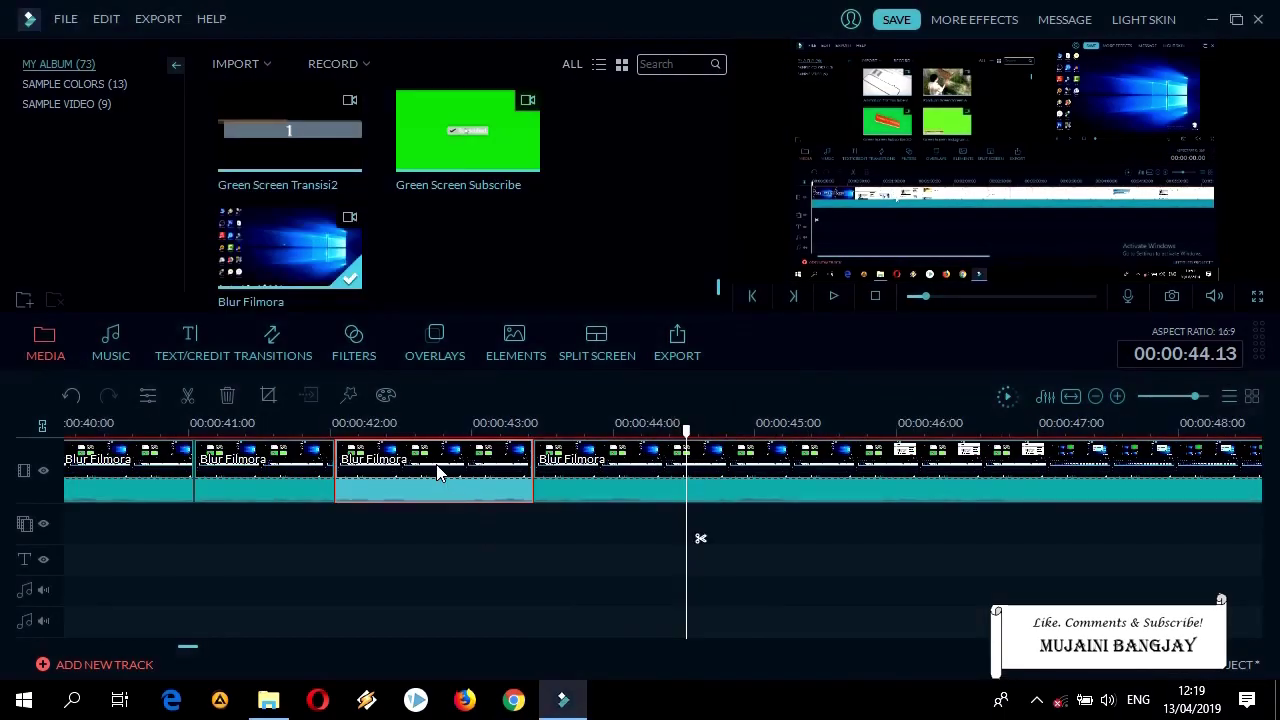
# Try the 4:3, 1:1 and 9:16 Pan & Zoom ratios on the segment starting at about 00:00:42, and discard the changes
pyautogui.rightClick(437, 473)
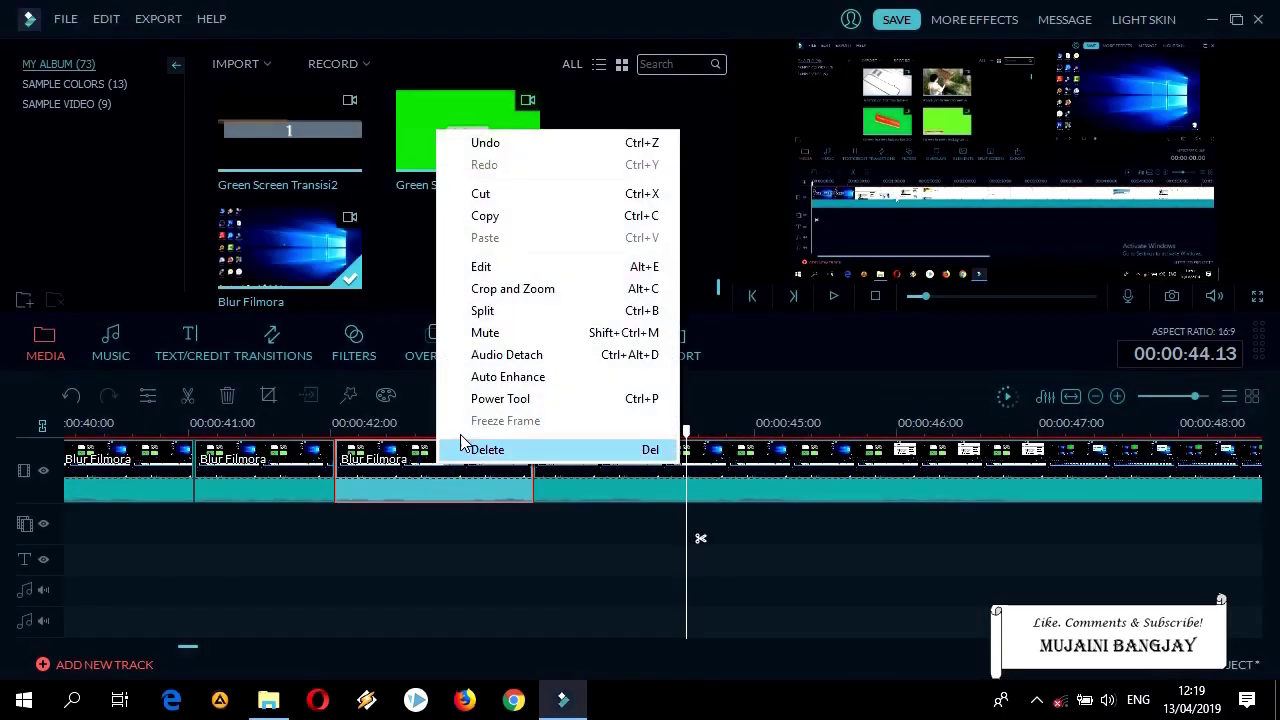
pyautogui.click(583, 289)
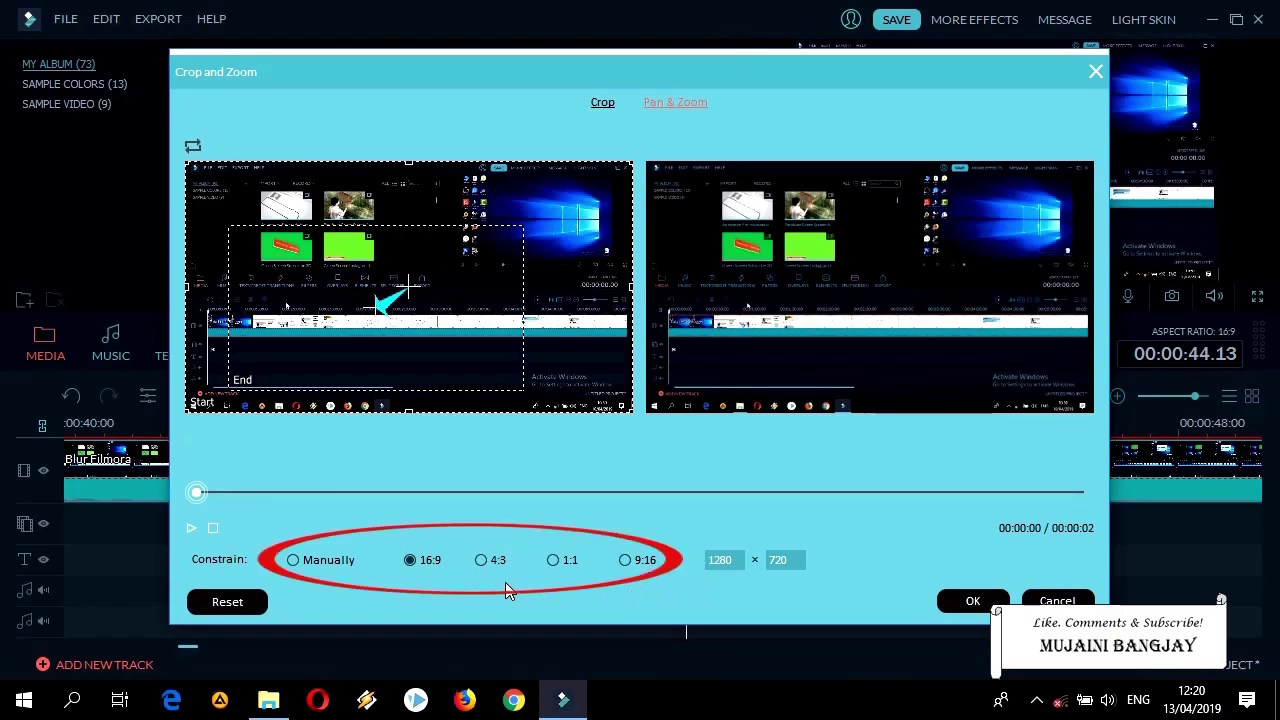
pyautogui.click(482, 561)
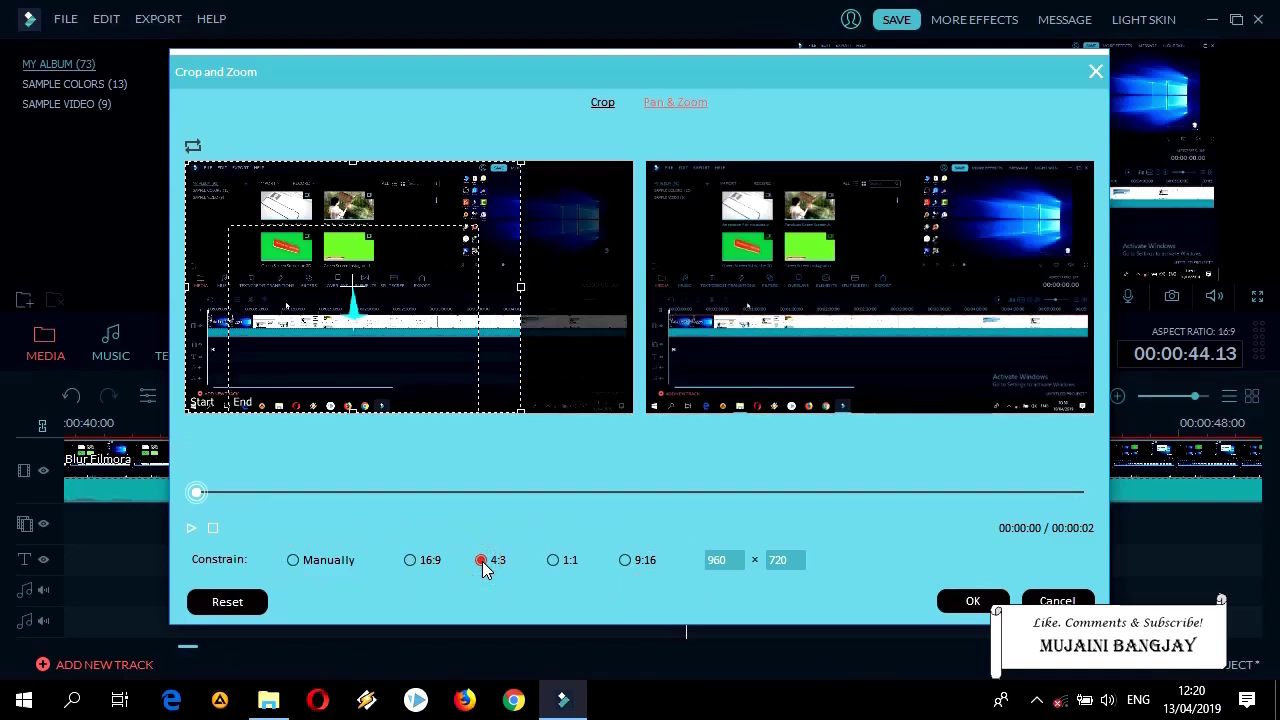
pyautogui.click(553, 560)
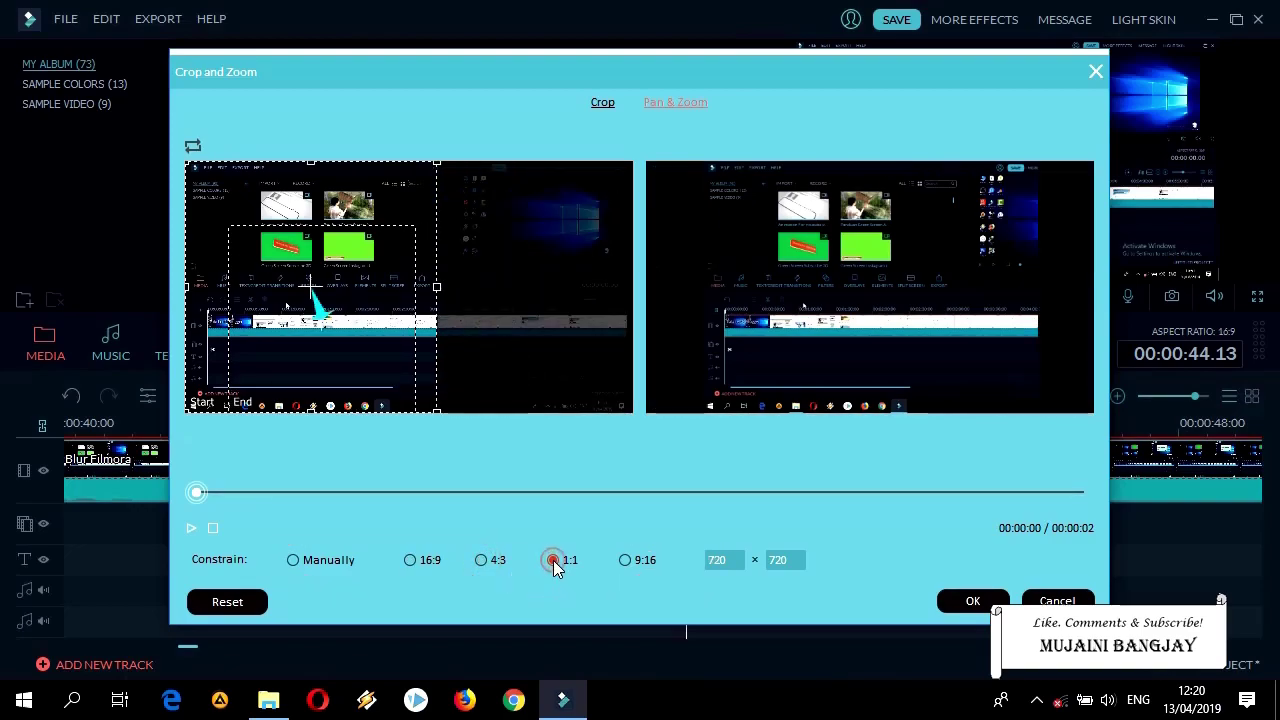
pyautogui.click(625, 561)
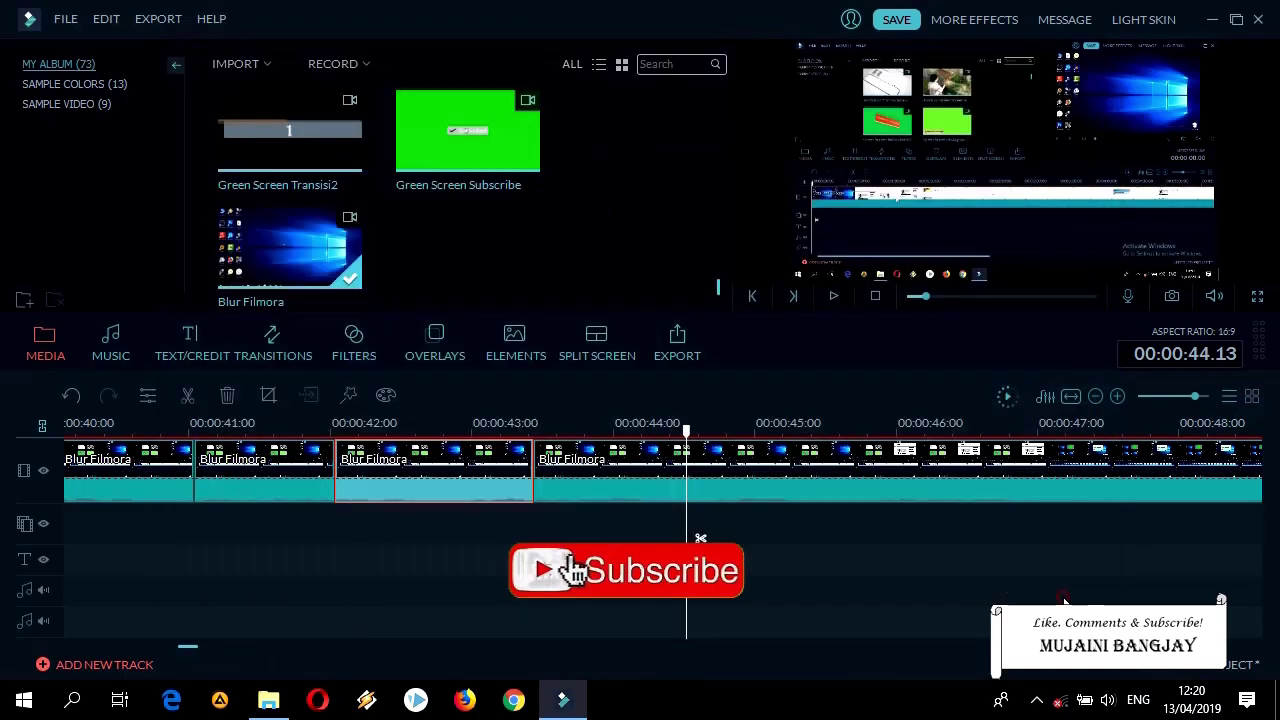
pyautogui.click(972, 601)
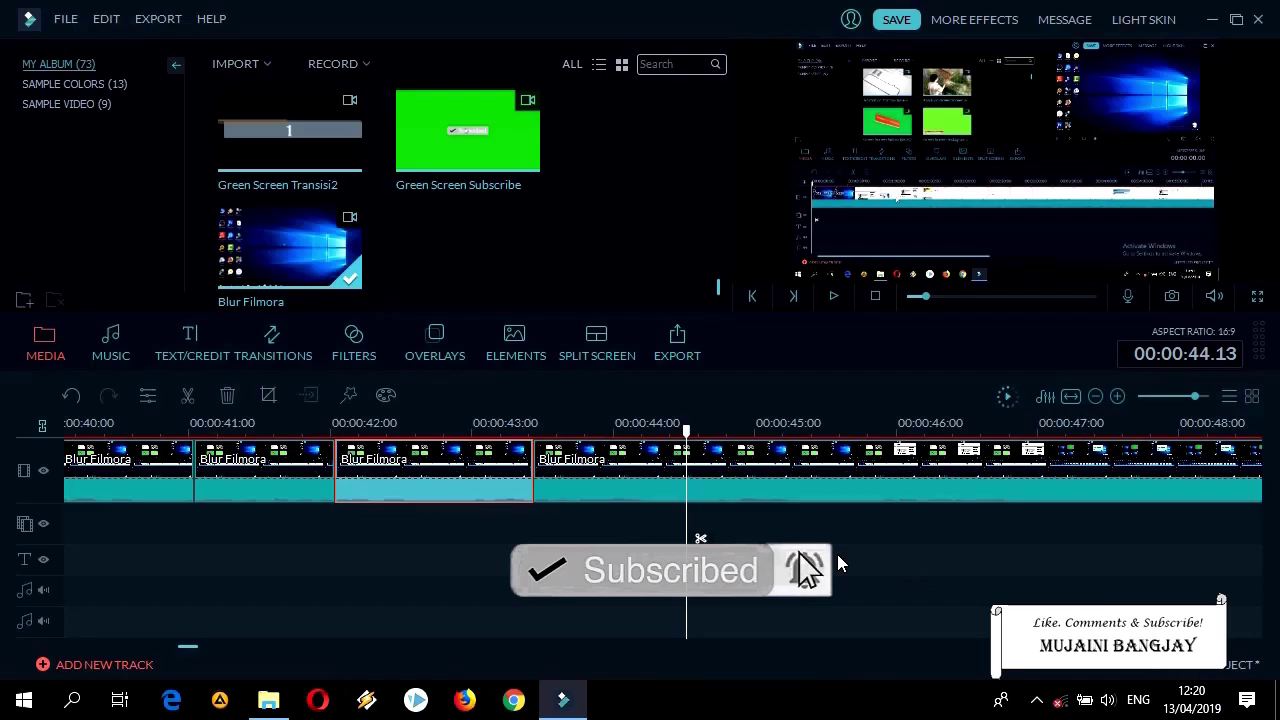
# Minimize the video editor to show the desktop
pyautogui.click(1211, 19)
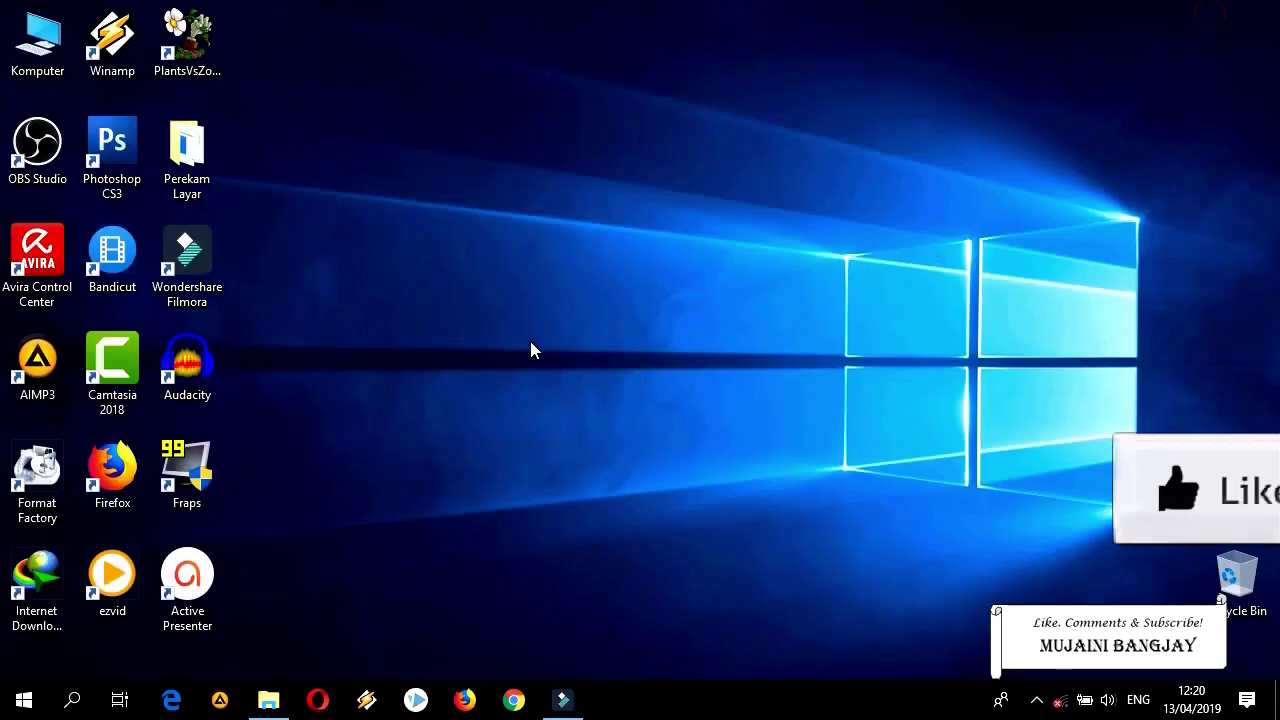